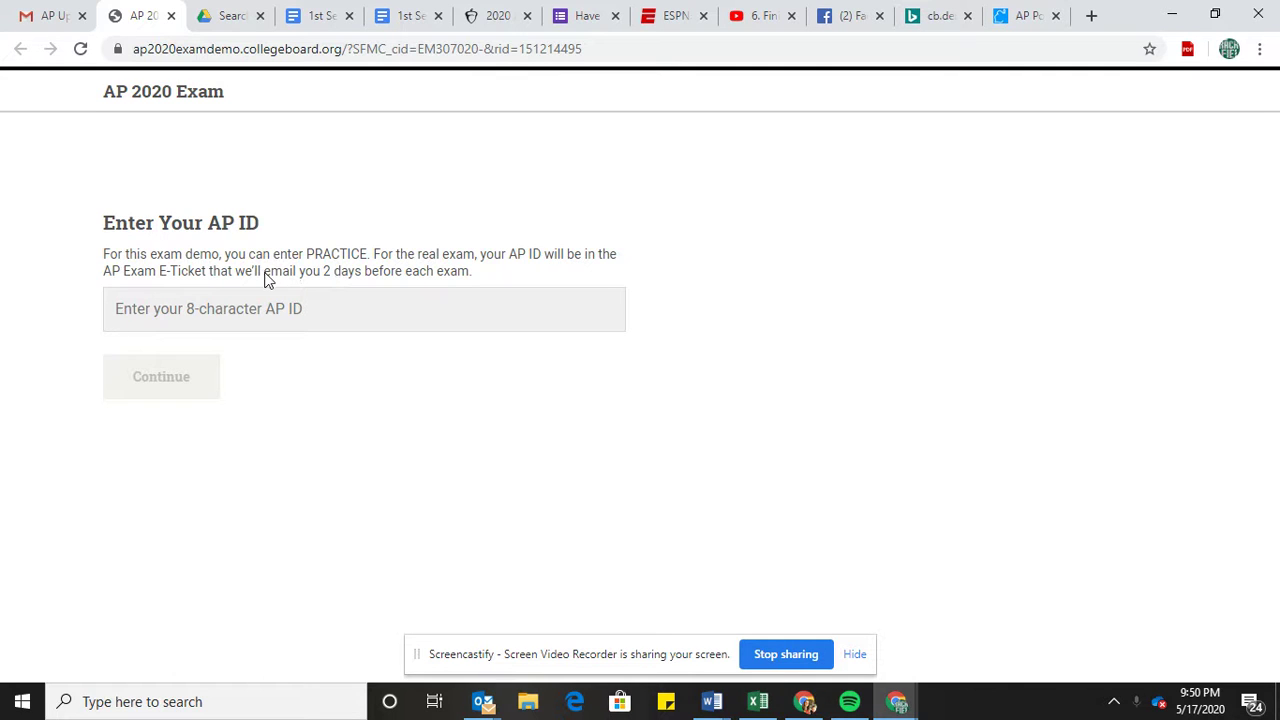
# Enter PRACTICE as the AP ID and continue into the exam demo.
pyautogui.click(331, 304)
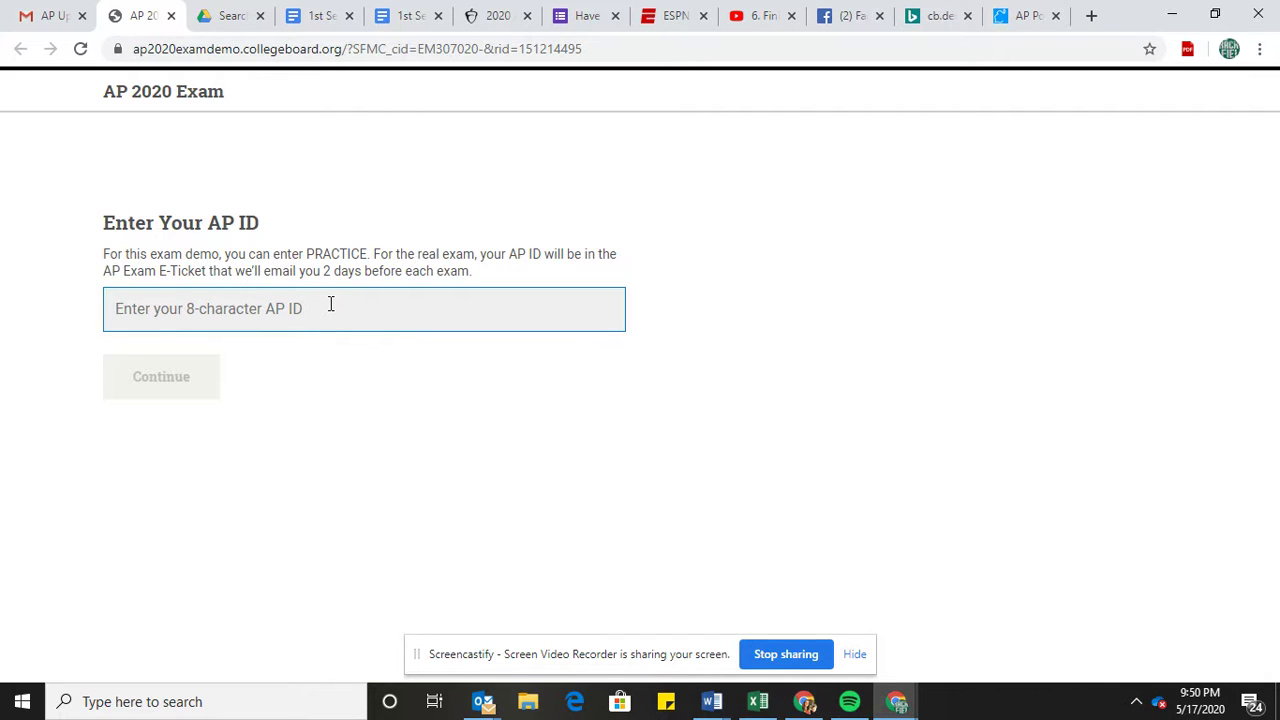
pyautogui.write('PRACTICE')
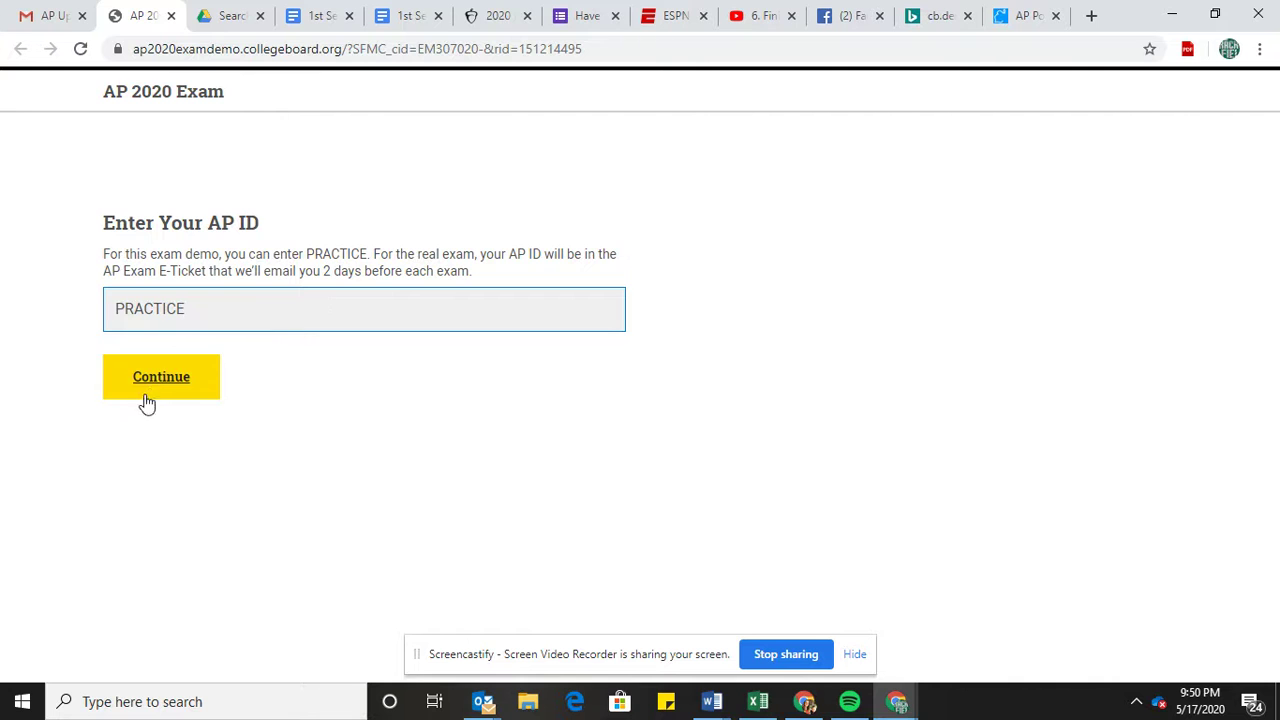
pyautogui.click(143, 398)
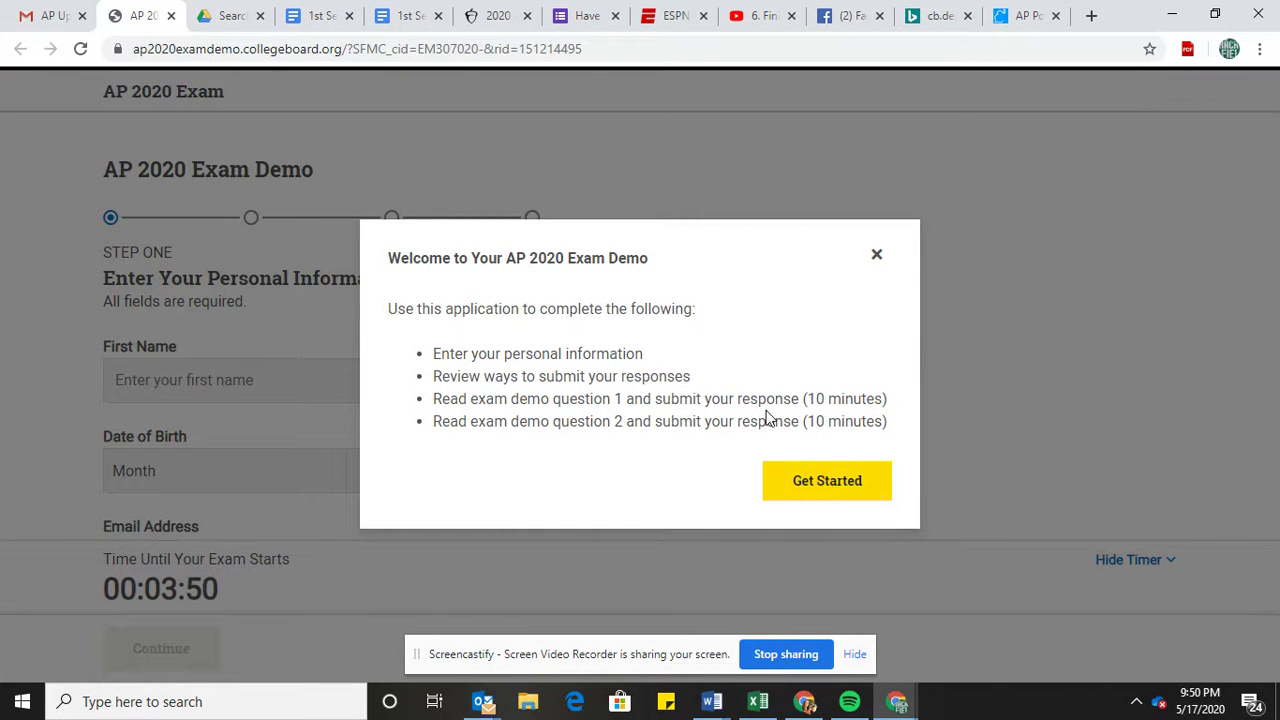
# Begin check-in and fill in the student's name and birth date.
pyautogui.click(820, 482)
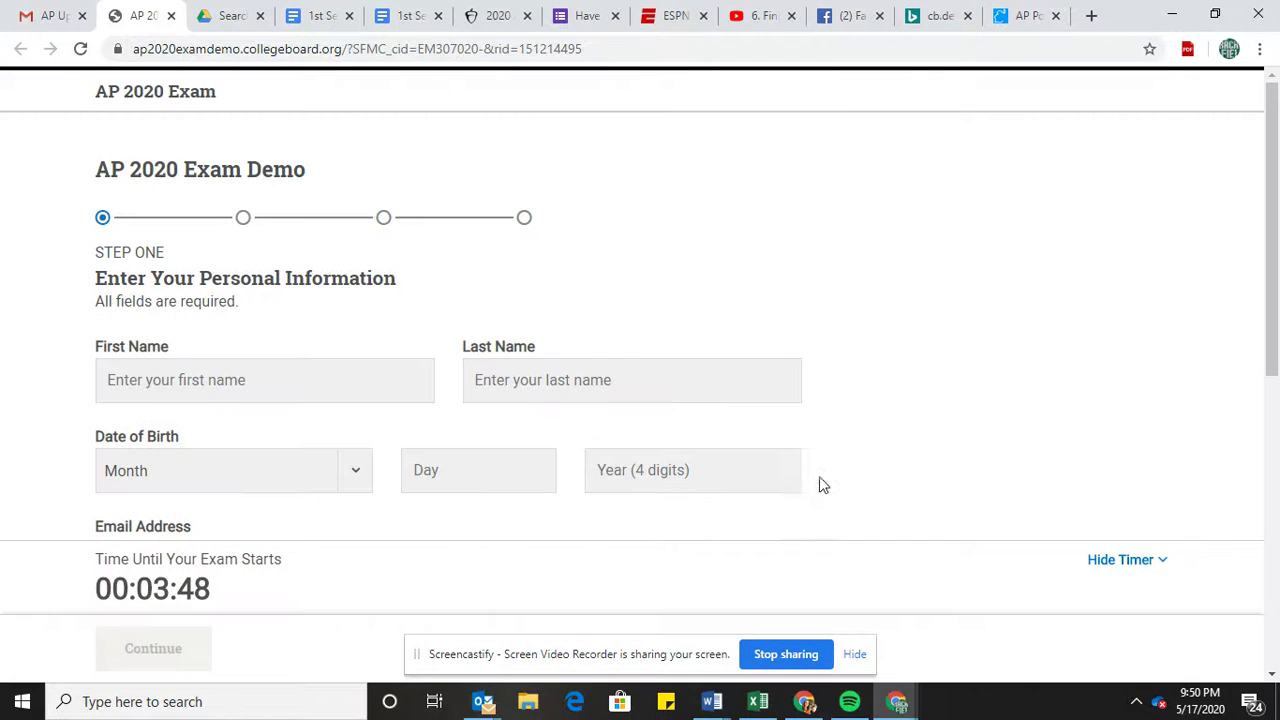
pyautogui.click(262, 381)
pyautogui.write('chri')
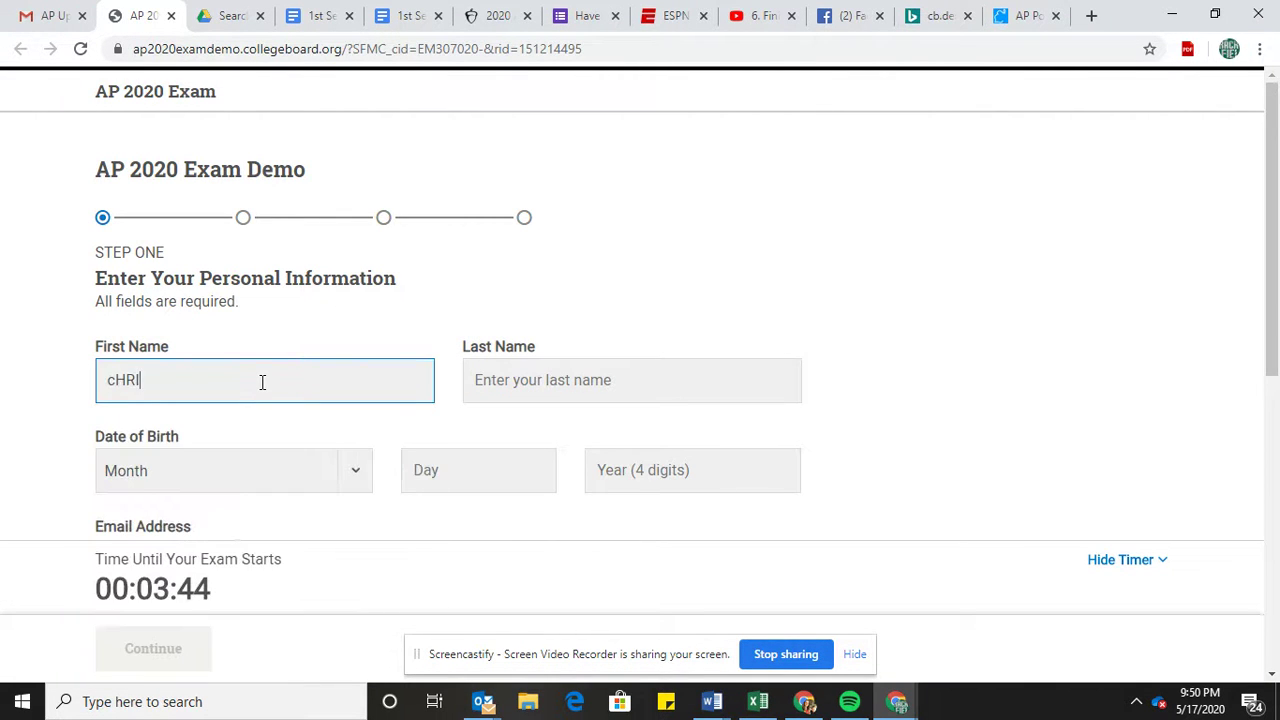
pyautogui.press('BackSpace')
pyautogui.press('BackSpace')
pyautogui.press('BackSpace')
pyautogui.press('BackSpace')
pyautogui.press('Tab')
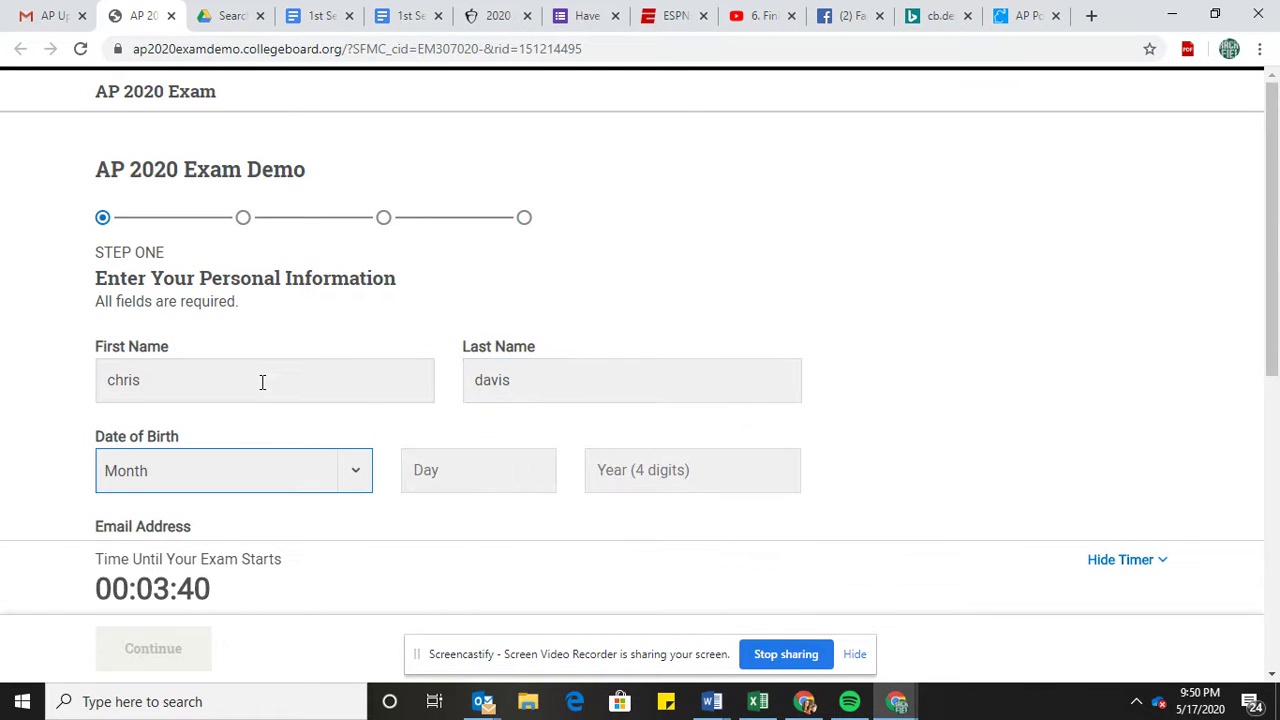
pyautogui.press('Tab')
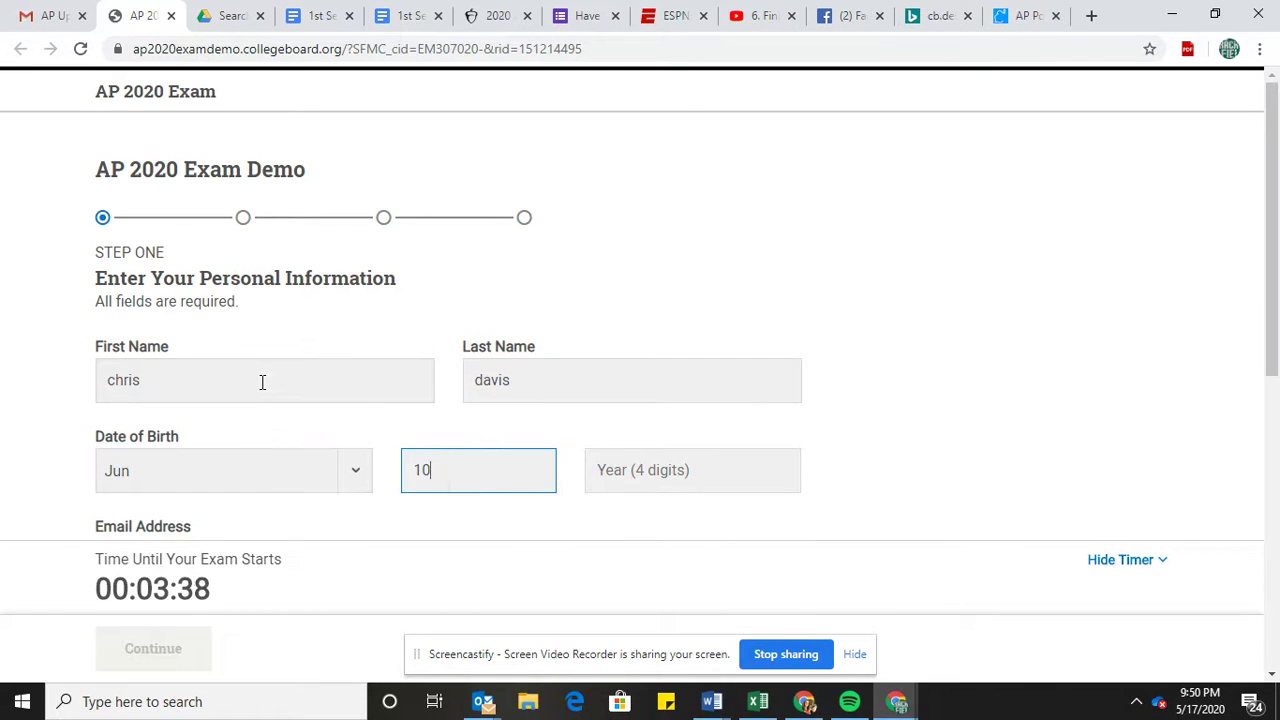
pyautogui.press('Tab')
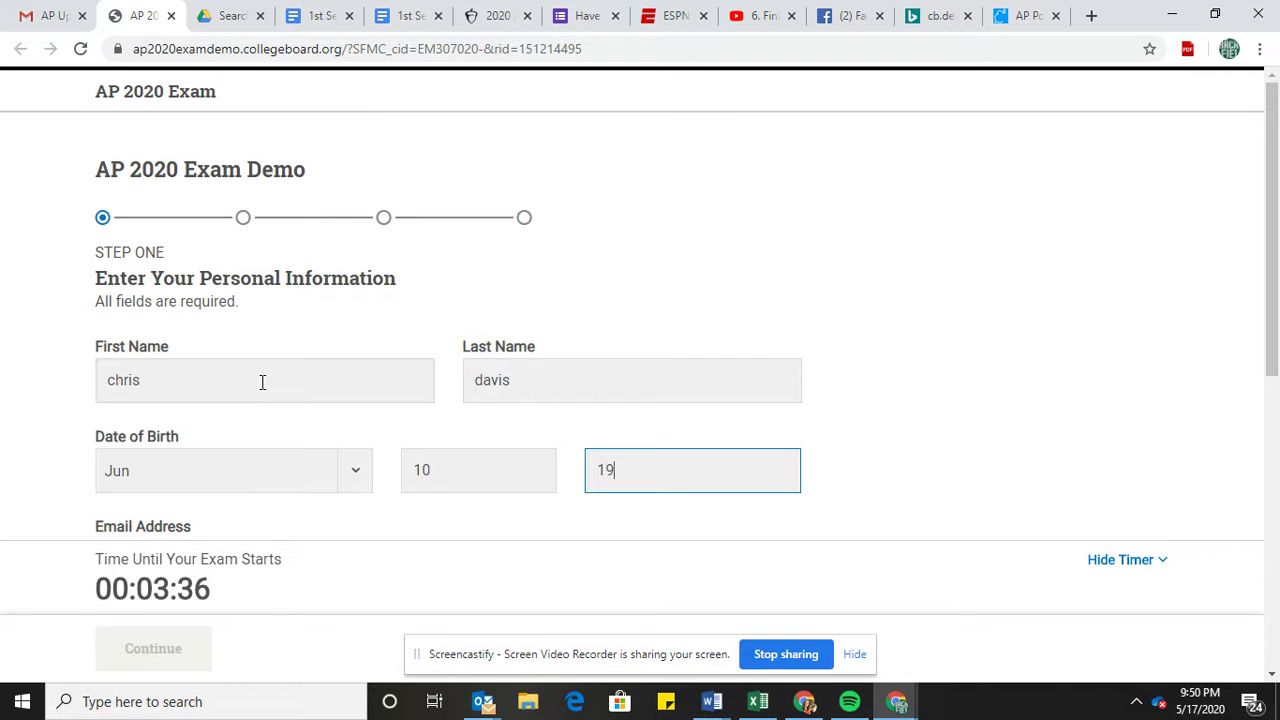
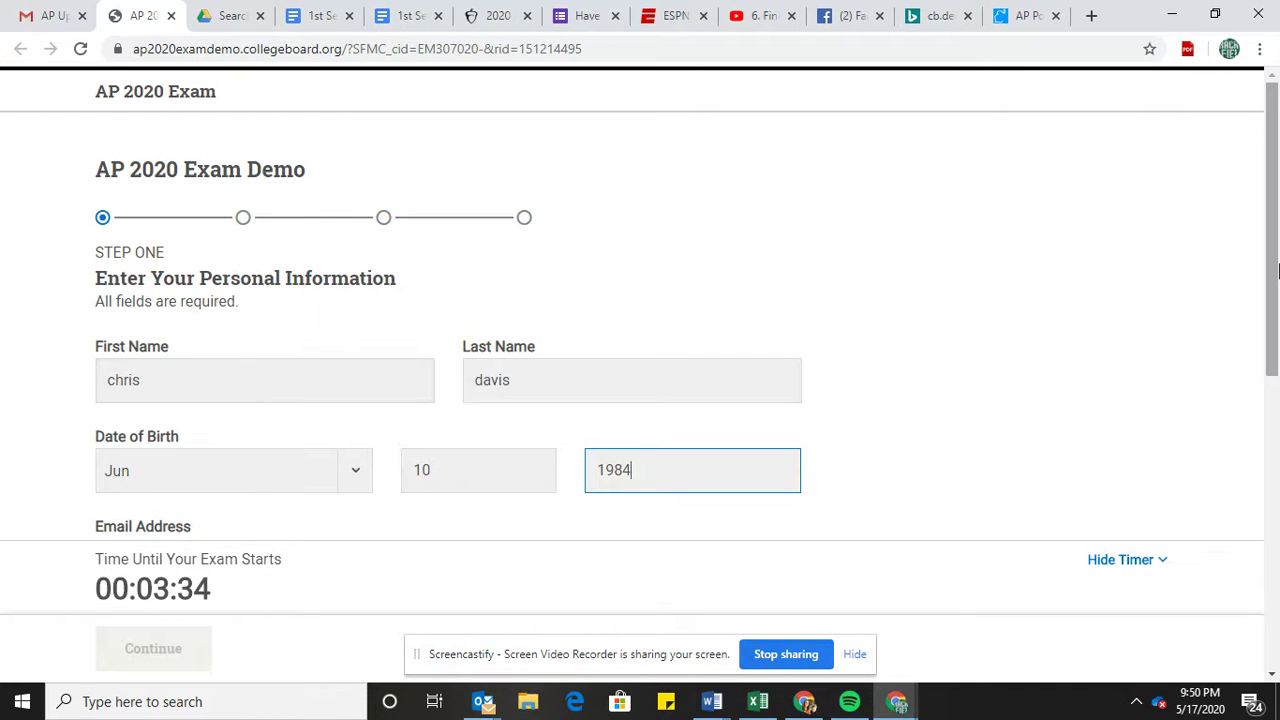
# Enter the student's email address and confirm it in the second field.
pyautogui.moveTo(1274, 275); pyautogui.dragTo(1274, 383)
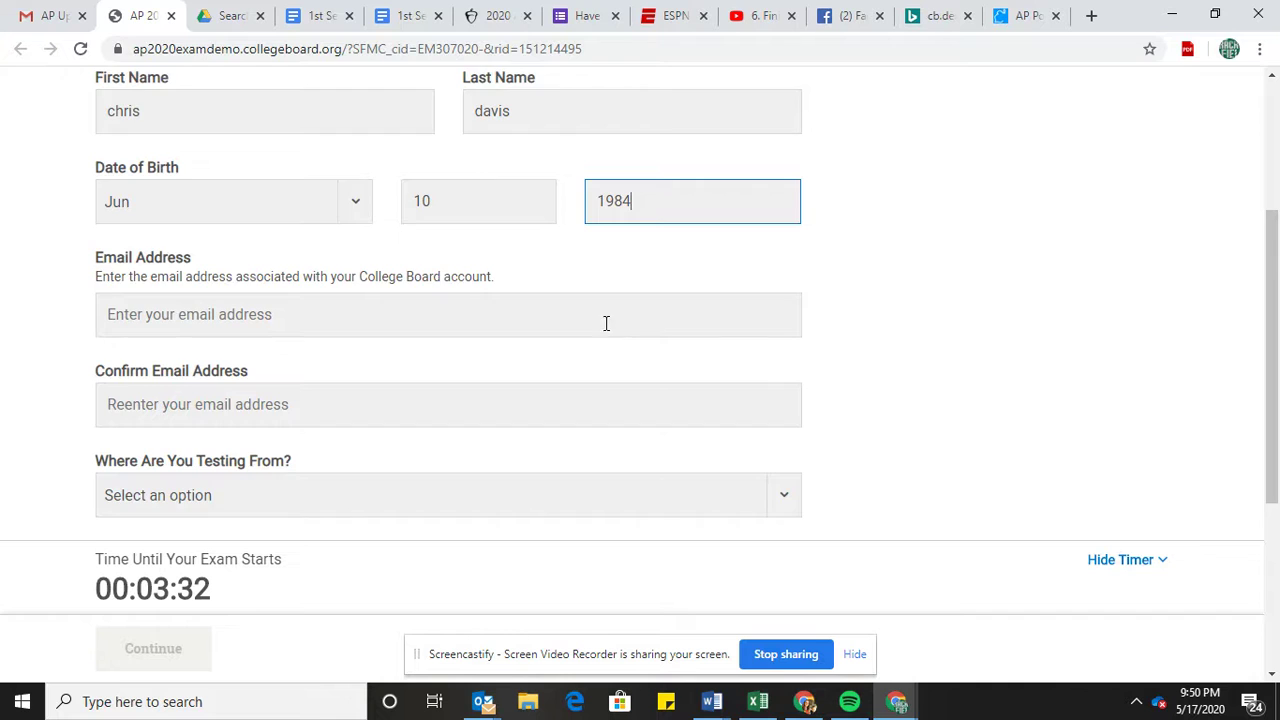
pyautogui.click(606, 324)
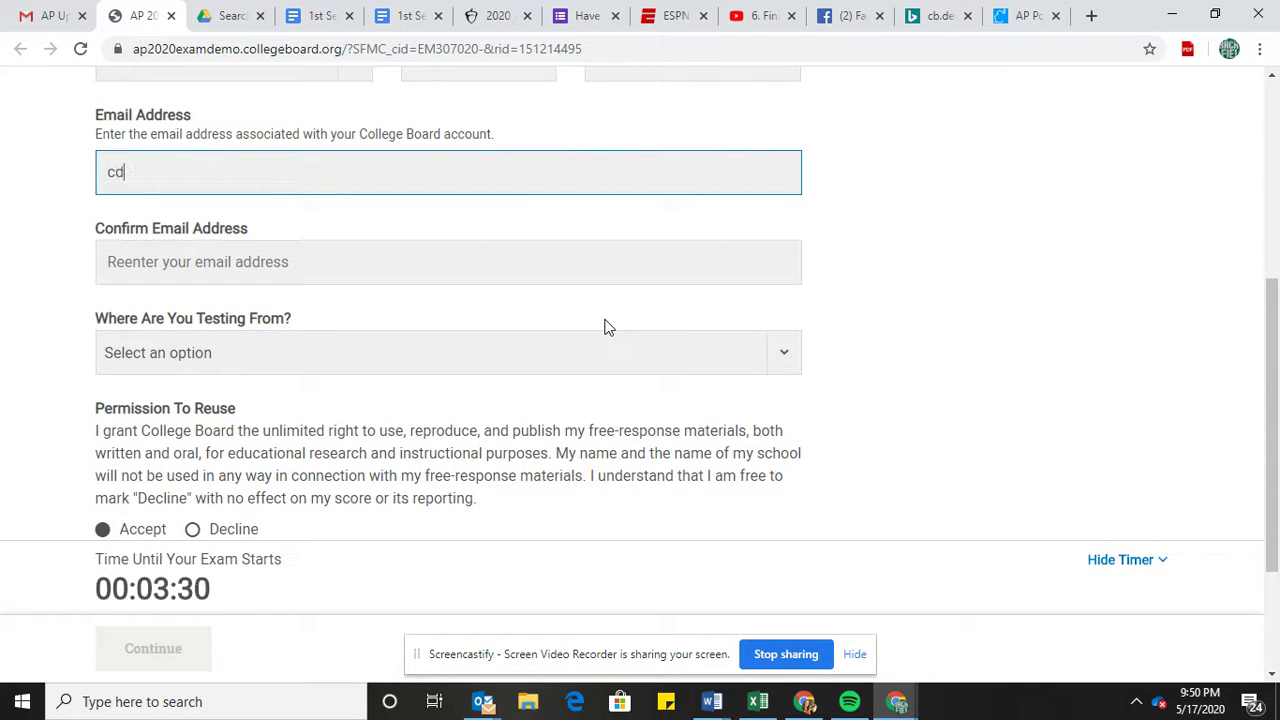
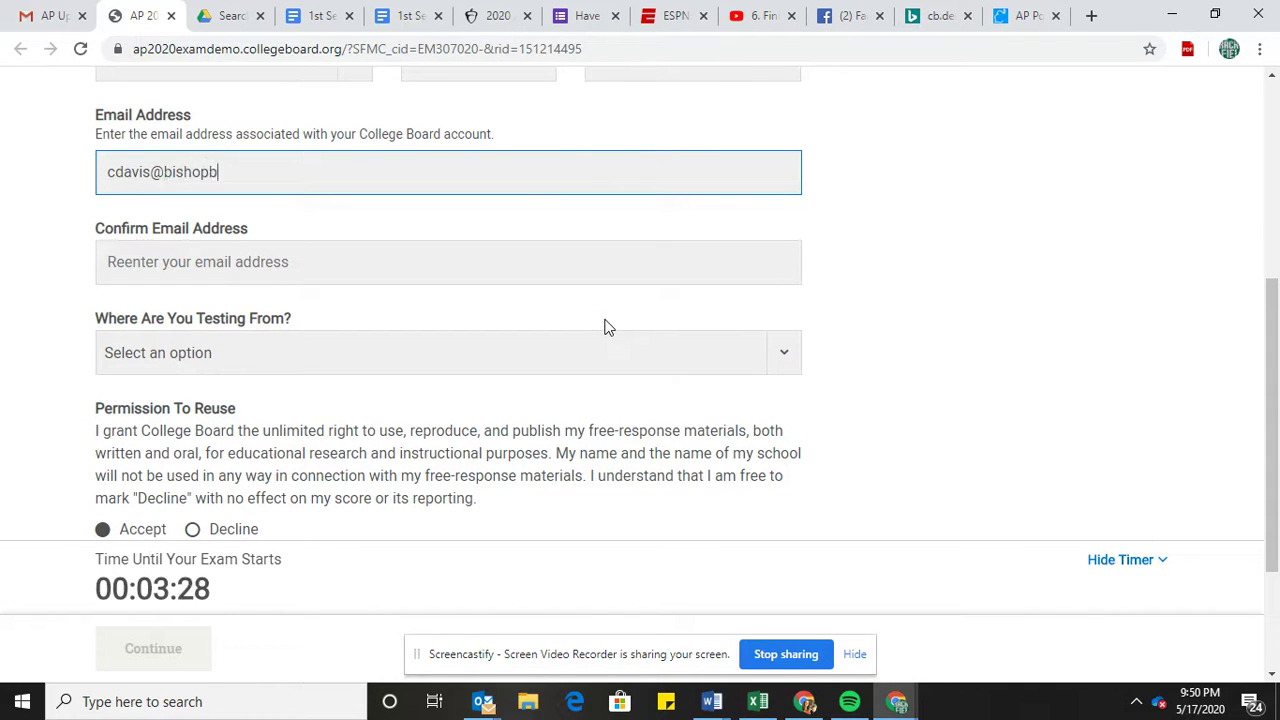
pyautogui.press('Tab')
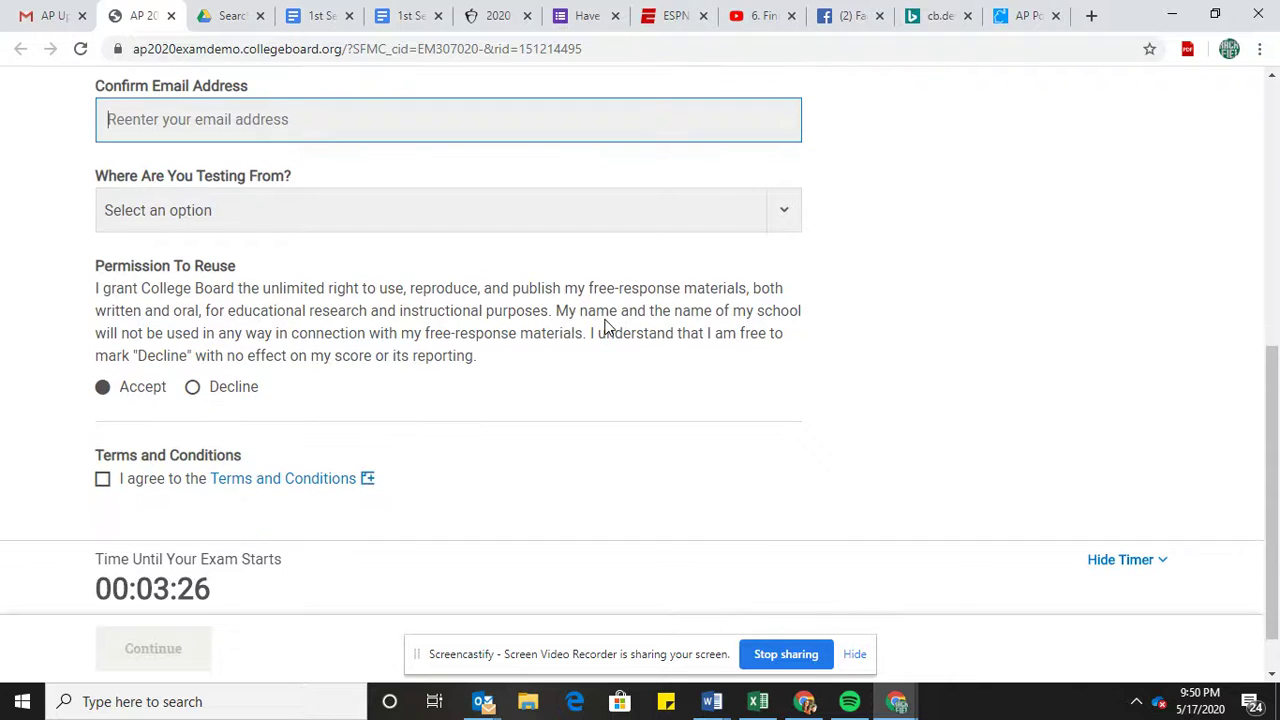
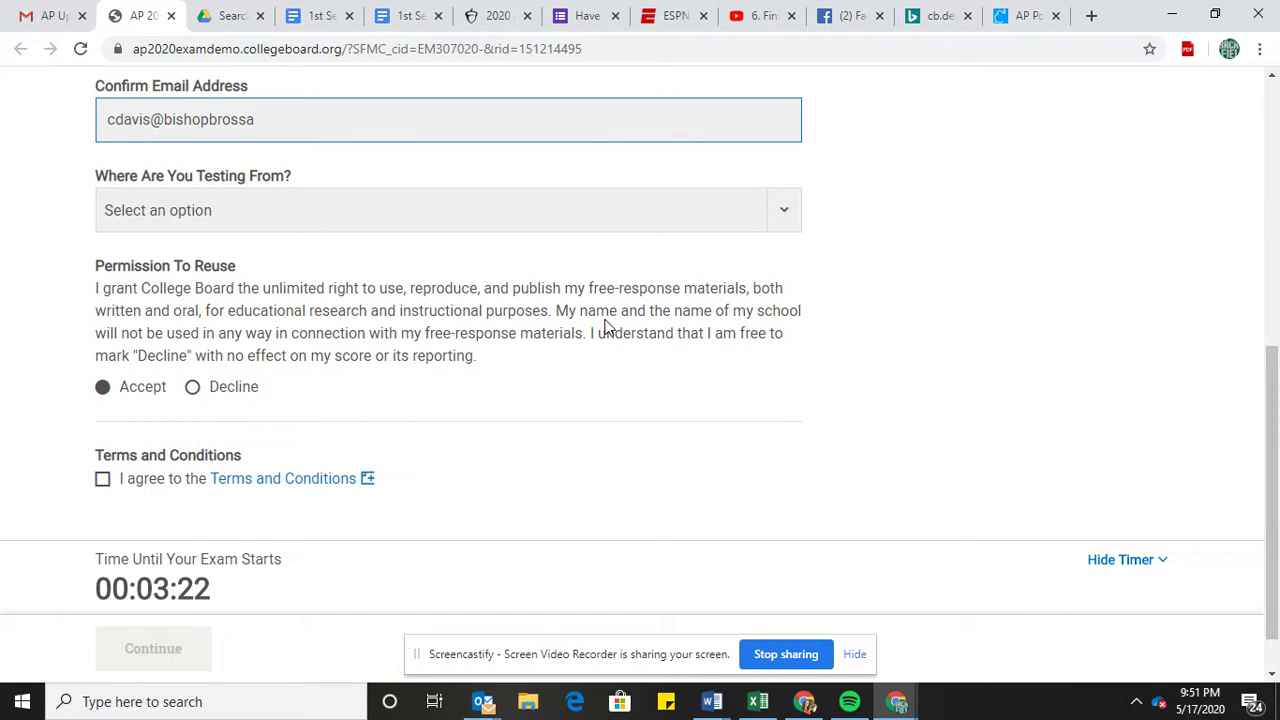
# Choose Home as testing location, accept response reuse, agree to the terms, and continue.
pyautogui.press('Tab')
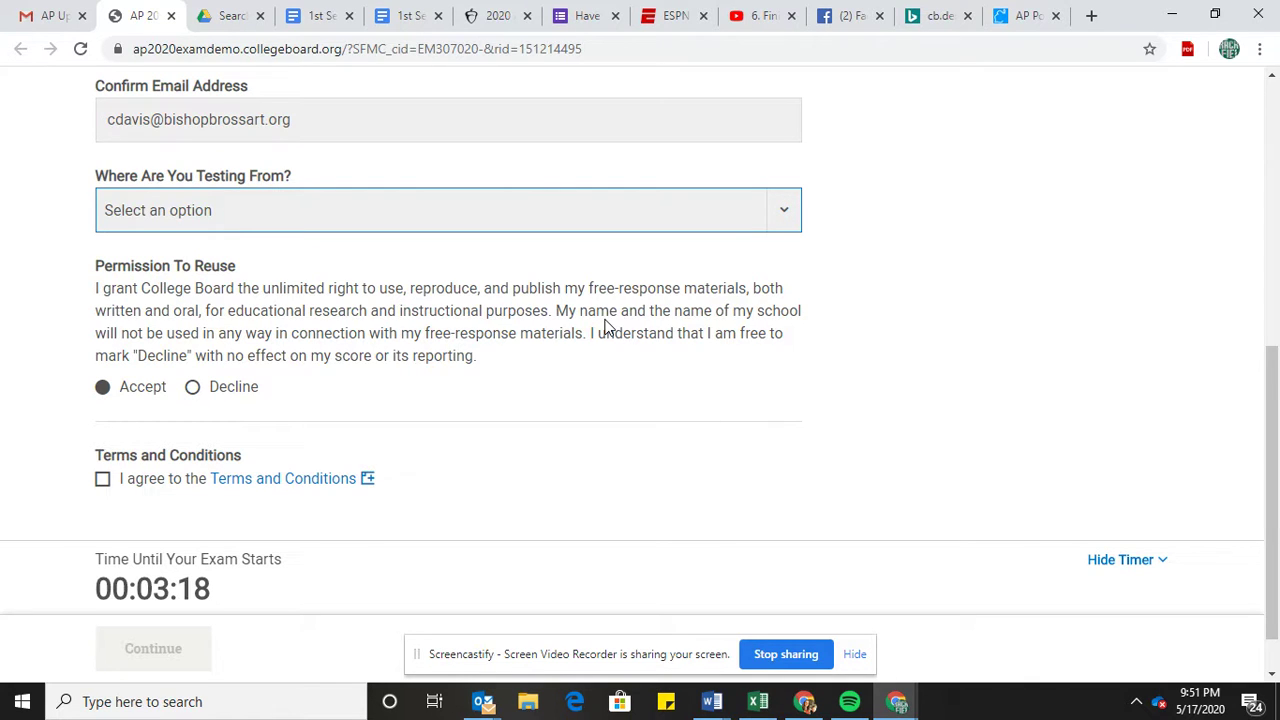
pyautogui.press('Down')
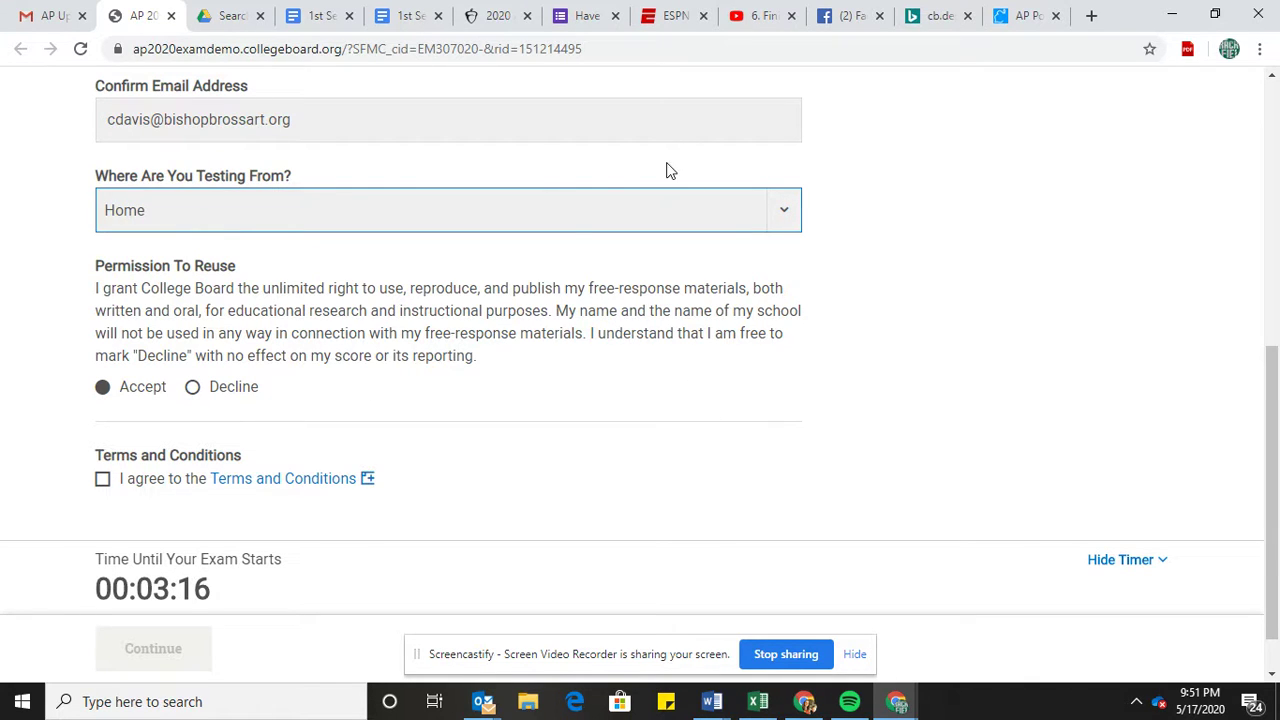
pyautogui.click(789, 222)
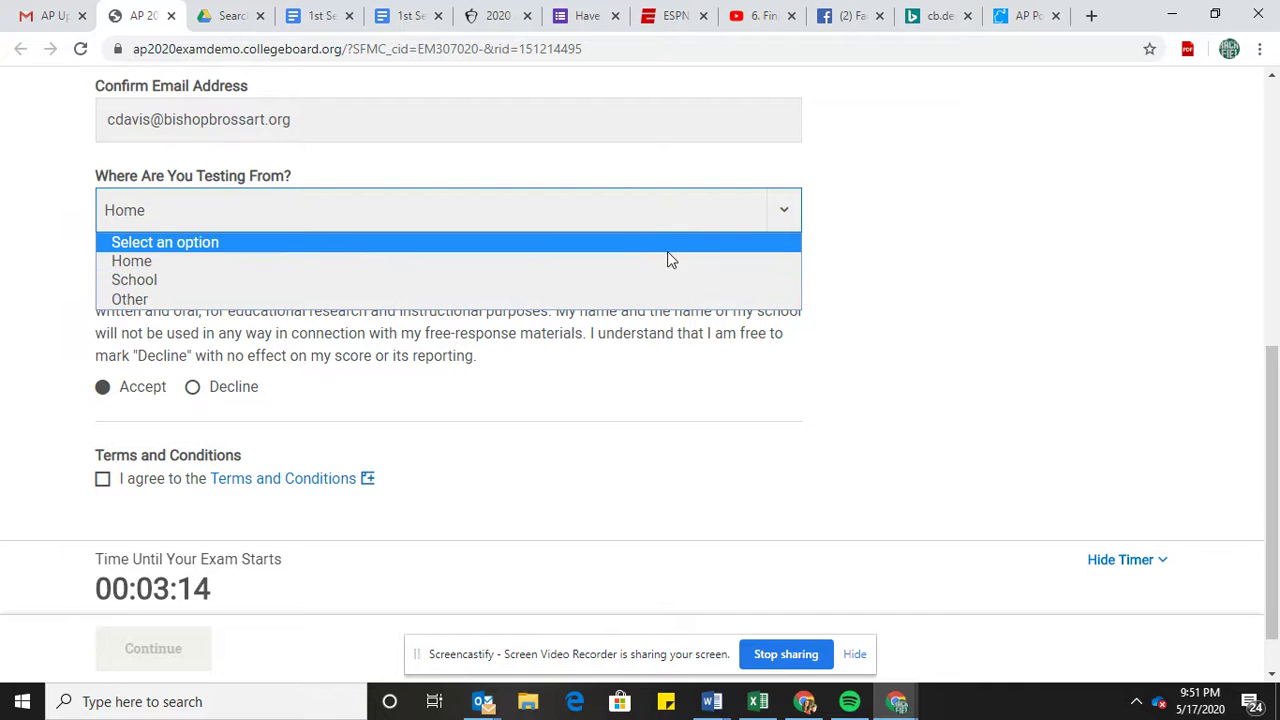
pyautogui.click(618, 261)
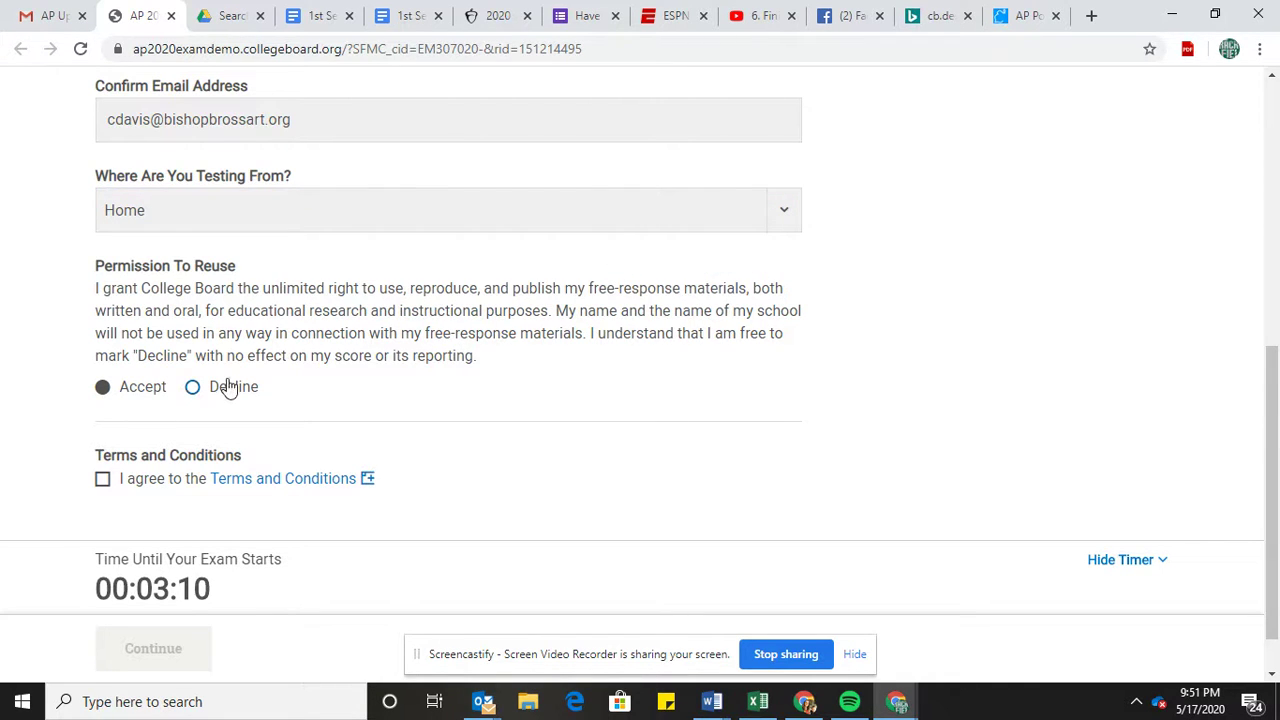
pyautogui.click(108, 393)
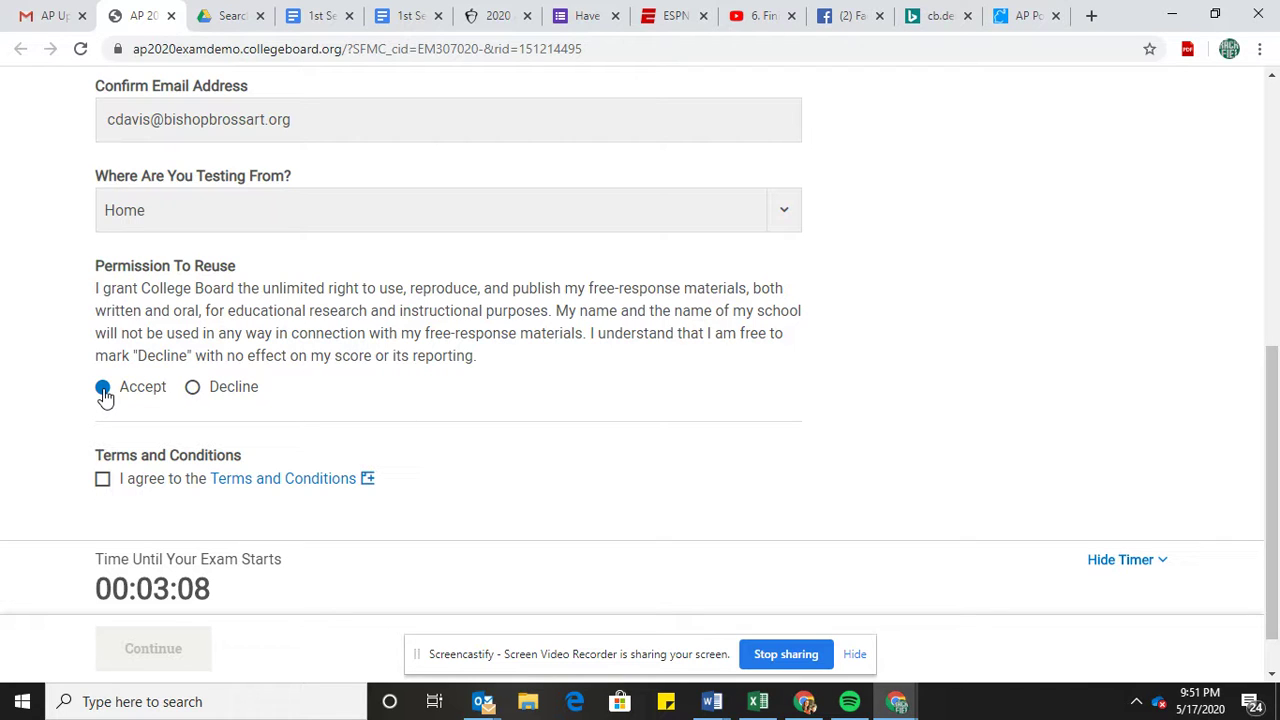
pyautogui.click(102, 482)
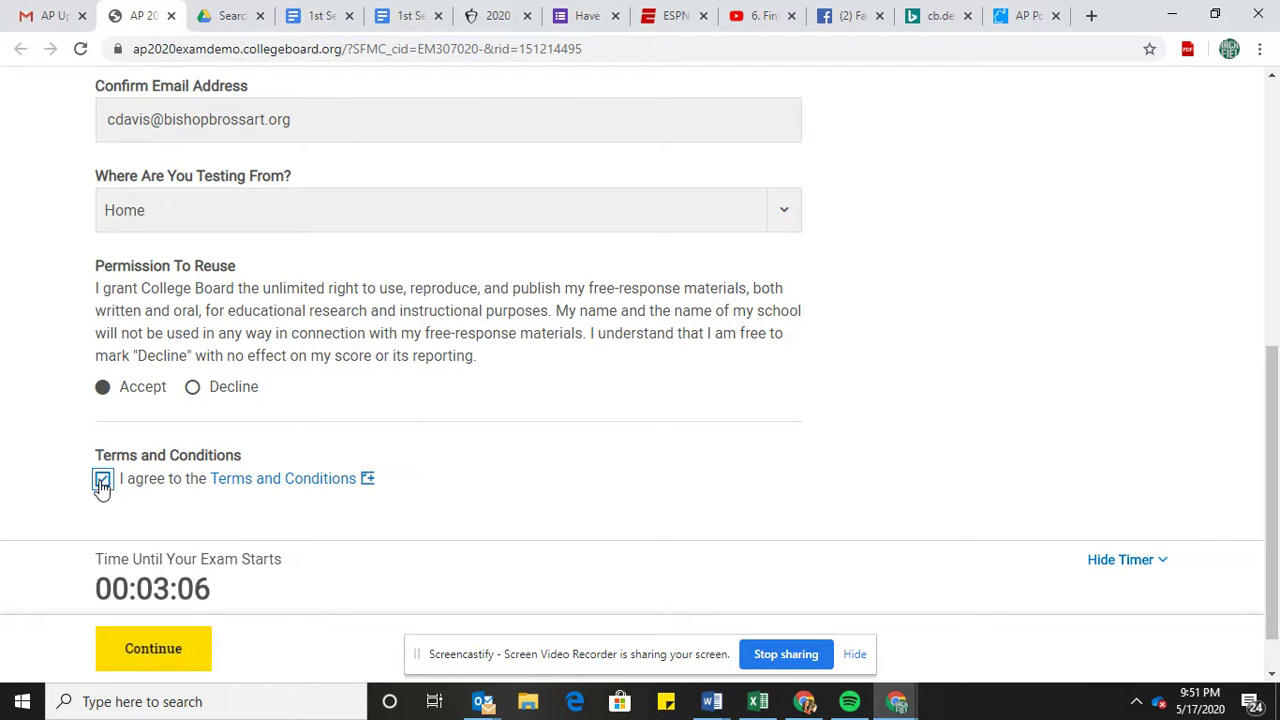
pyautogui.click(152, 648)
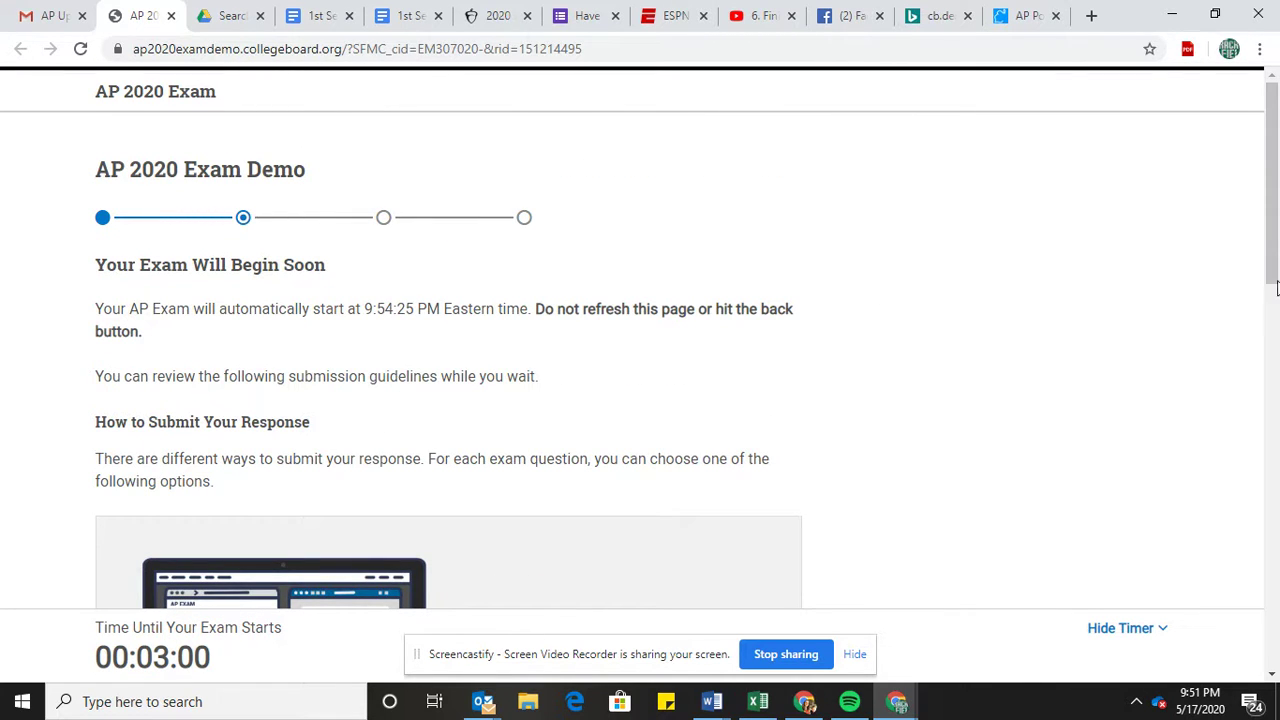
pyautogui.scroll(-4, 1276, 340)
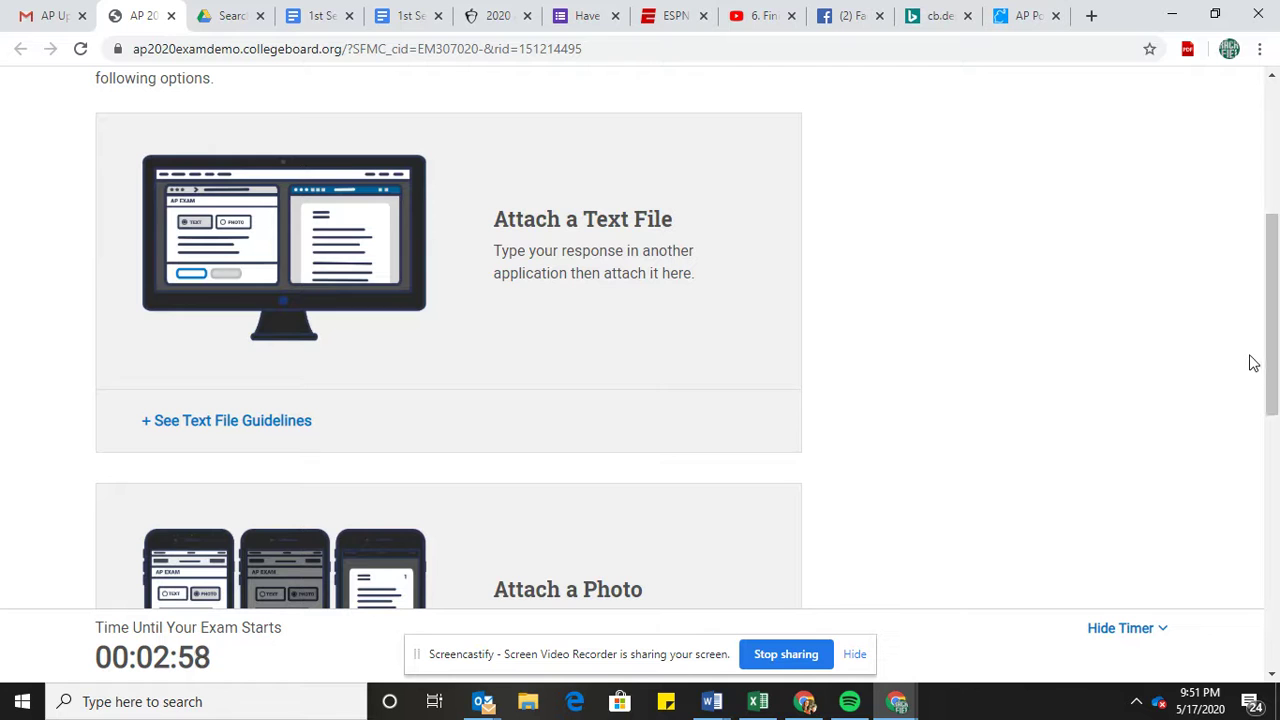
pyautogui.scroll(-6, 1270, 495)
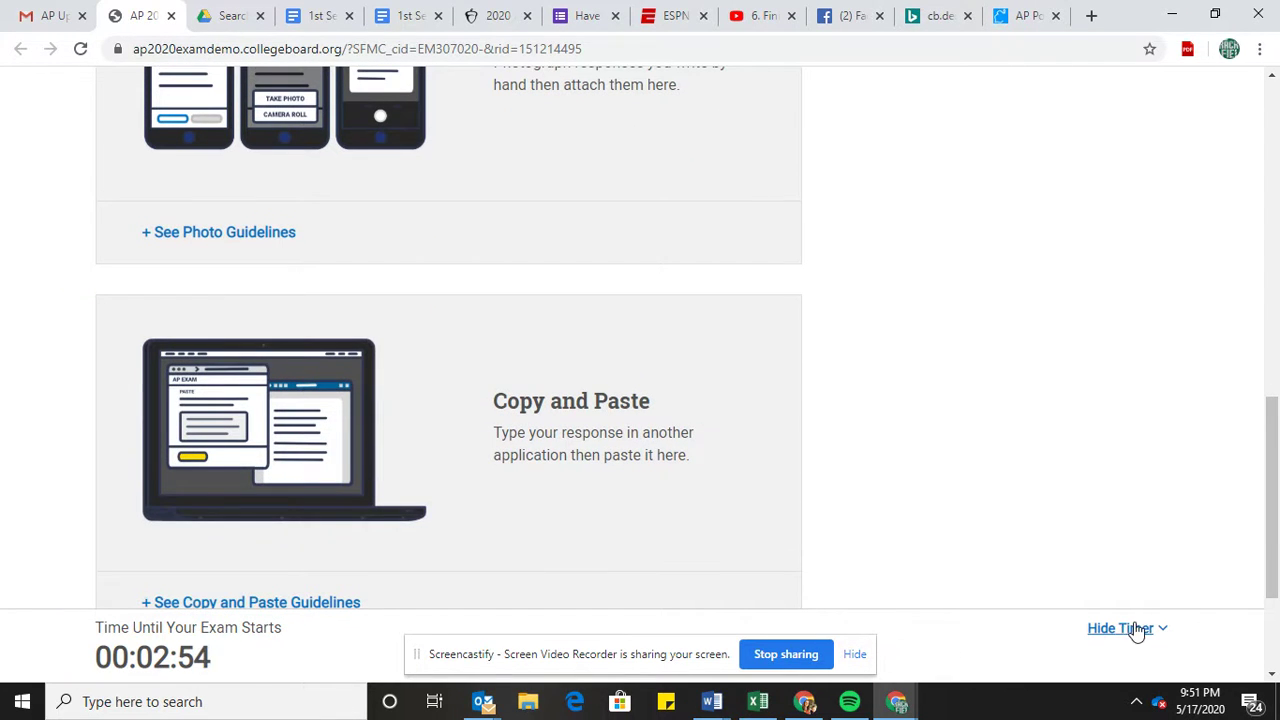
pyautogui.moveTo(1277, 515); pyautogui.dragTo(1277, 452)
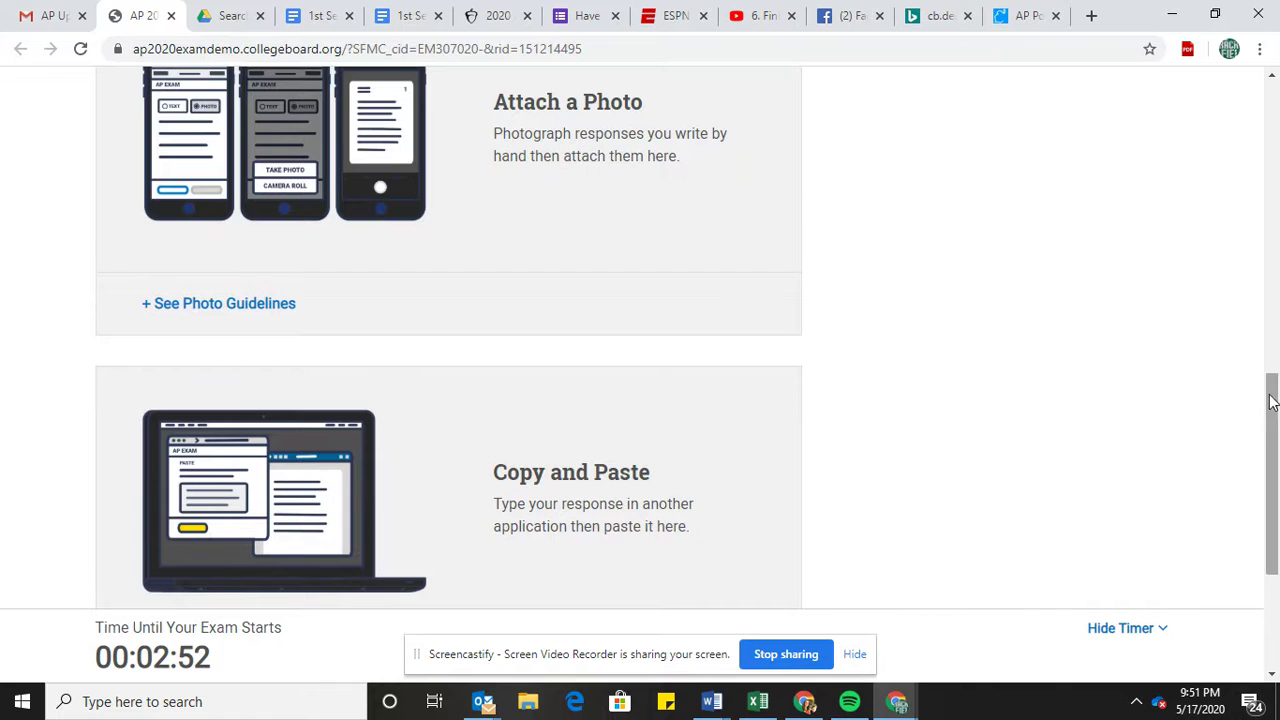
pyautogui.click(1277, 307)
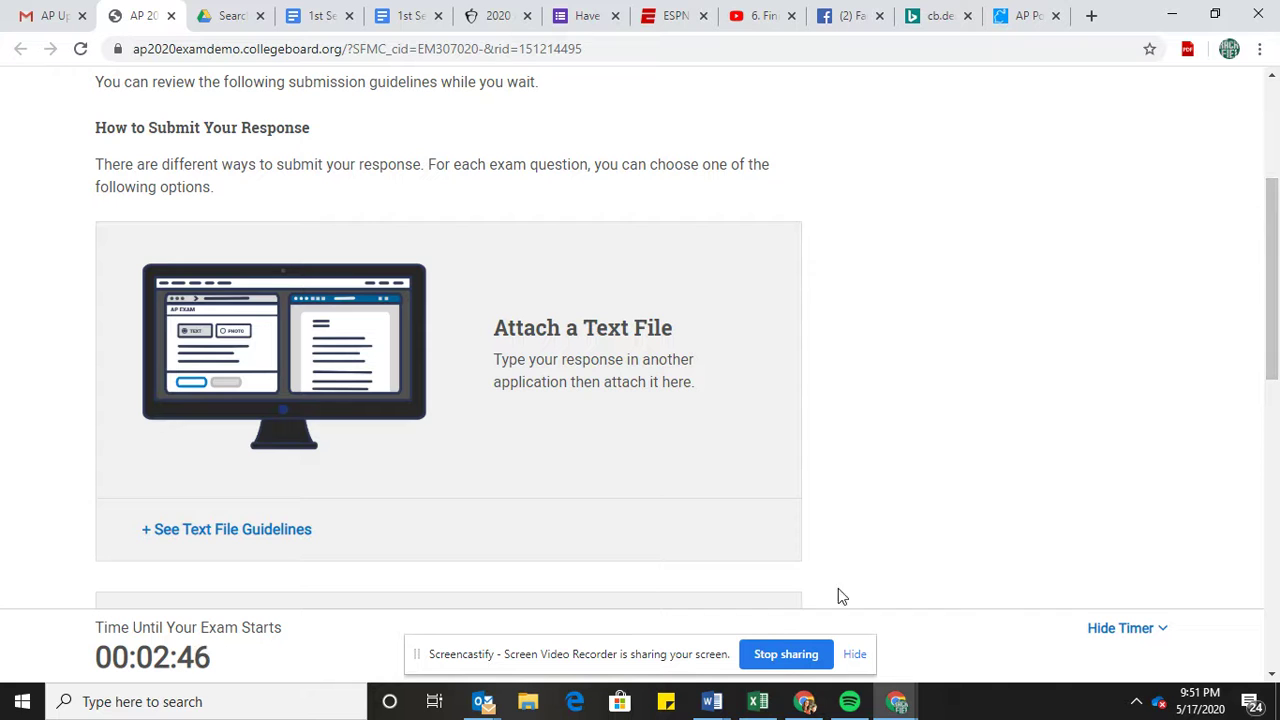
pyautogui.click(712, 702)
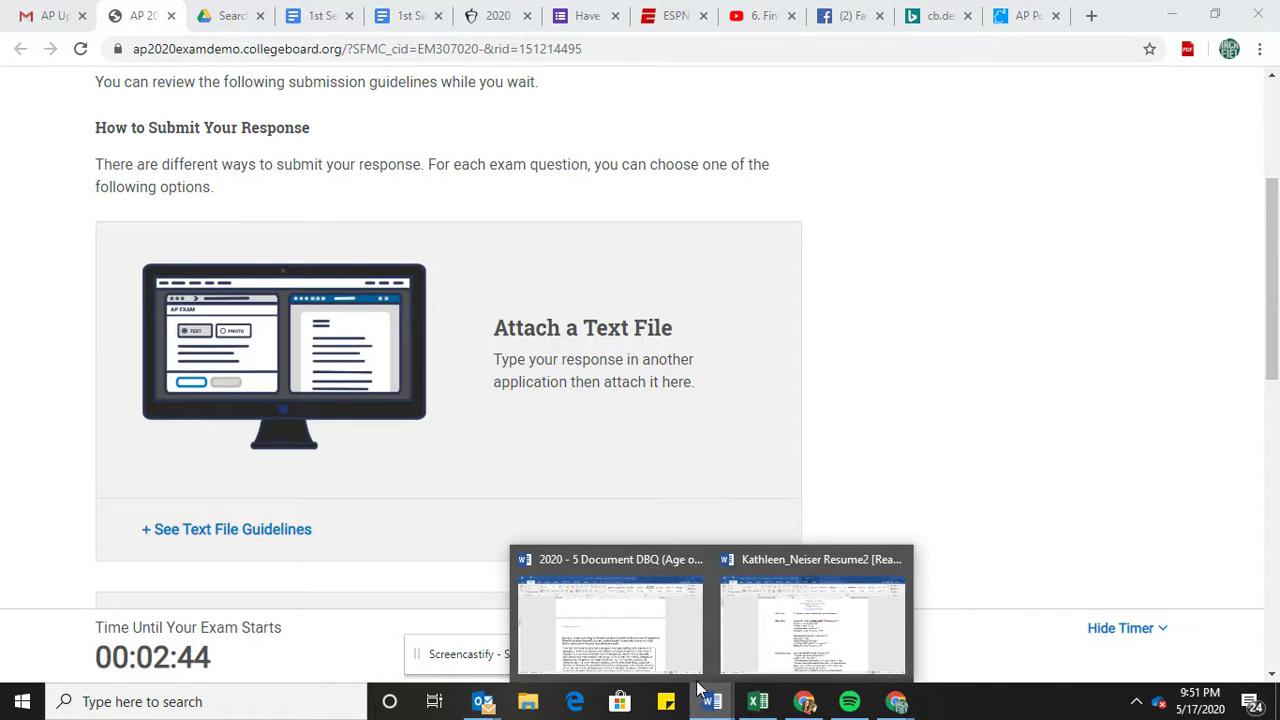
# Bring Word to the front and create a new blank document.
pyautogui.click(692, 647)
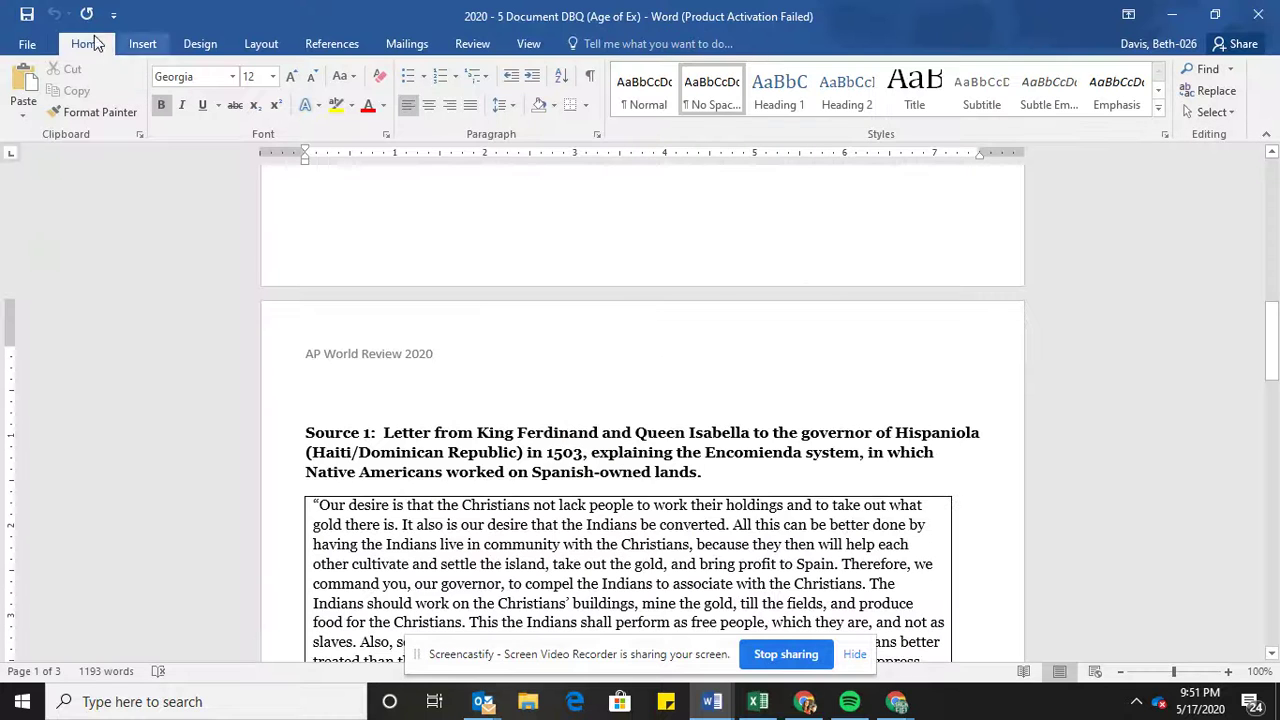
pyautogui.click(29, 46)
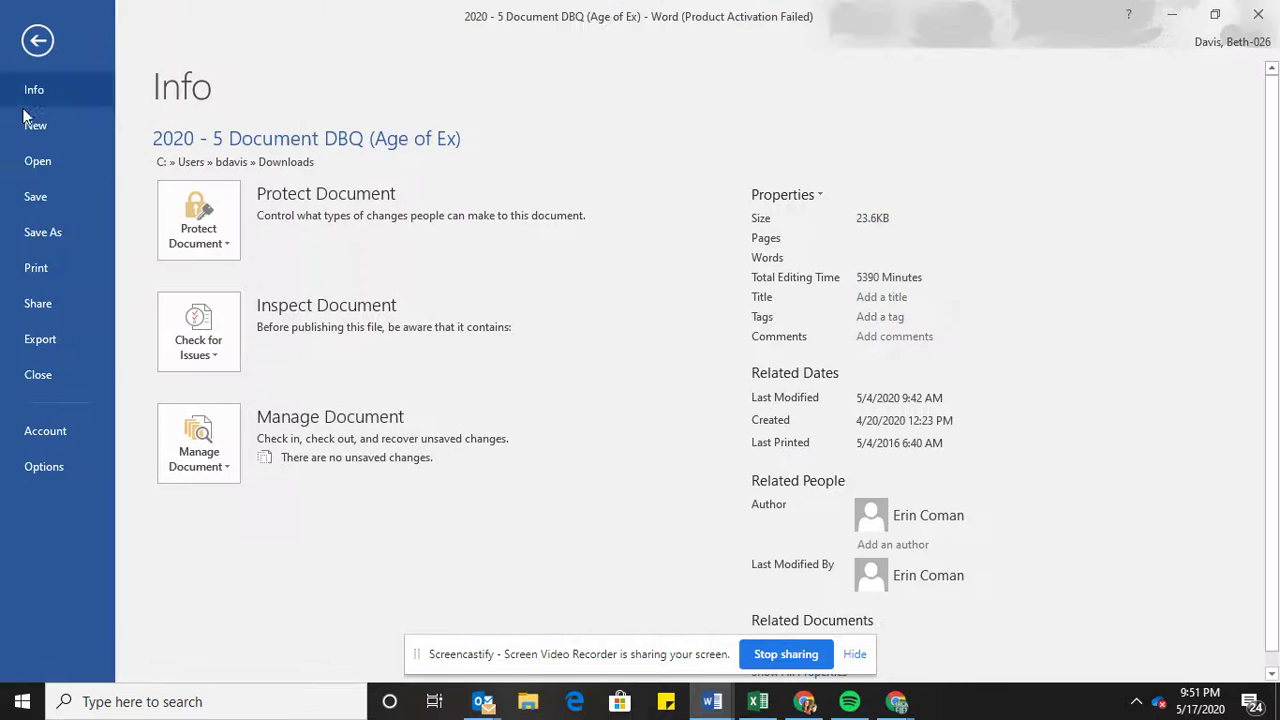
pyautogui.click(52, 154)
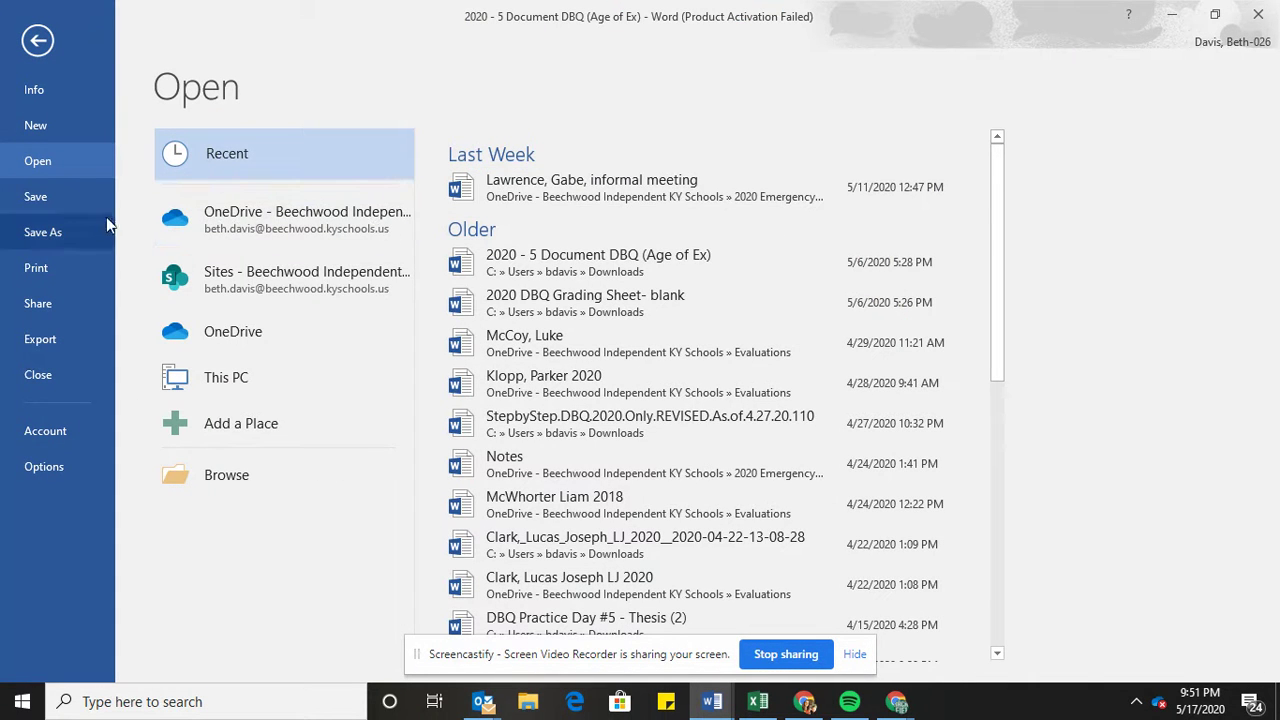
pyautogui.click(55, 126)
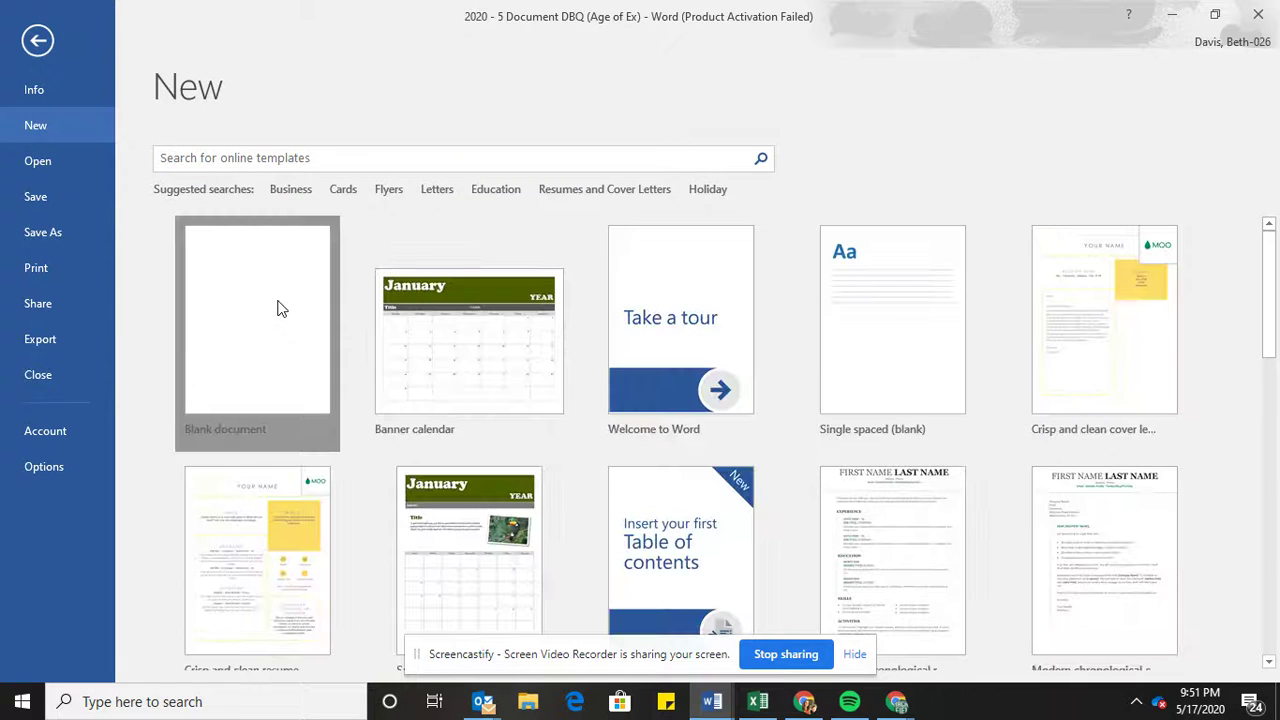
pyautogui.click(277, 303)
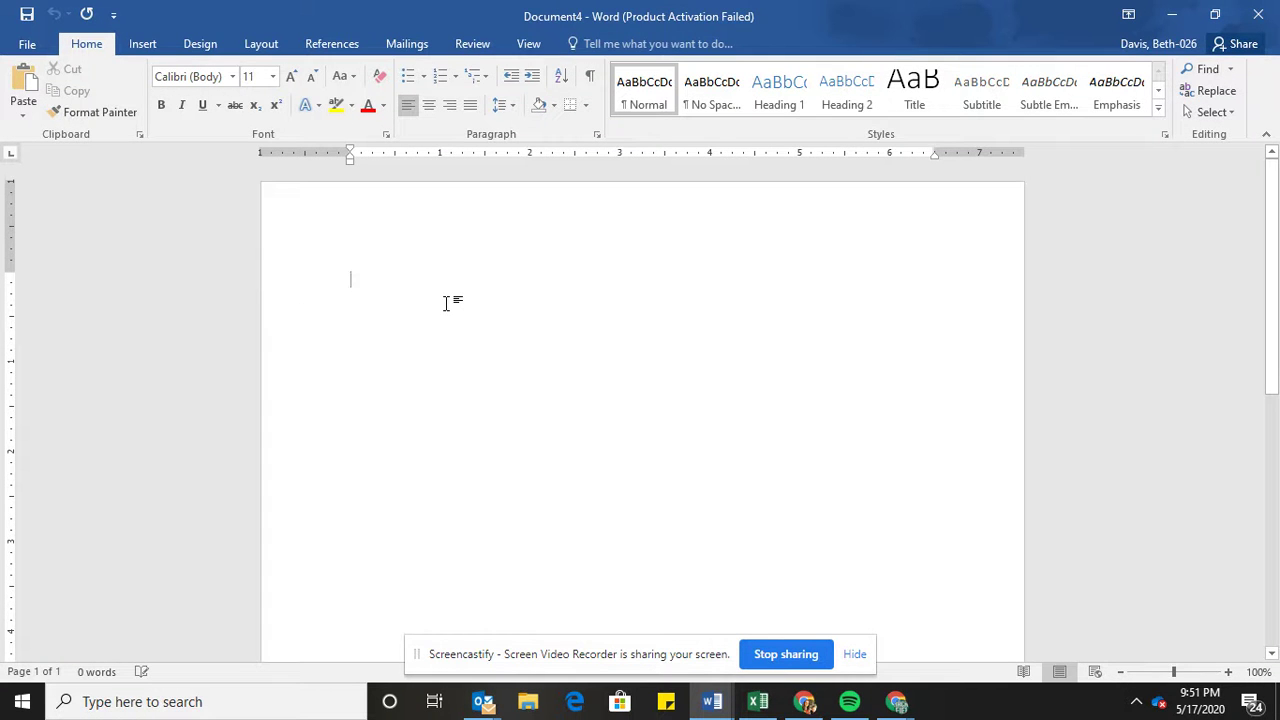
# Type 'AP ID' on the first line with placeholder text below it.
pyautogui.write('AP ')
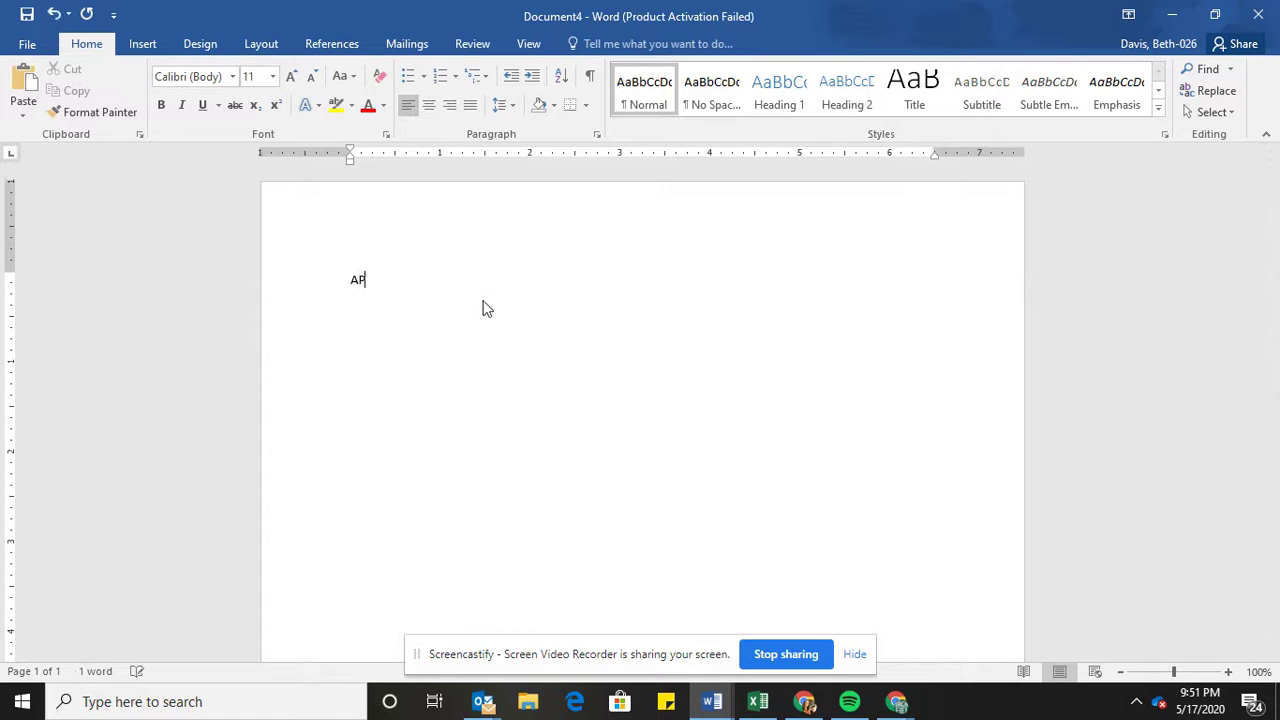
pyautogui.write('ID')
pyautogui.press('Return')
pyautogui.write('sdlkfhsdlfhh')
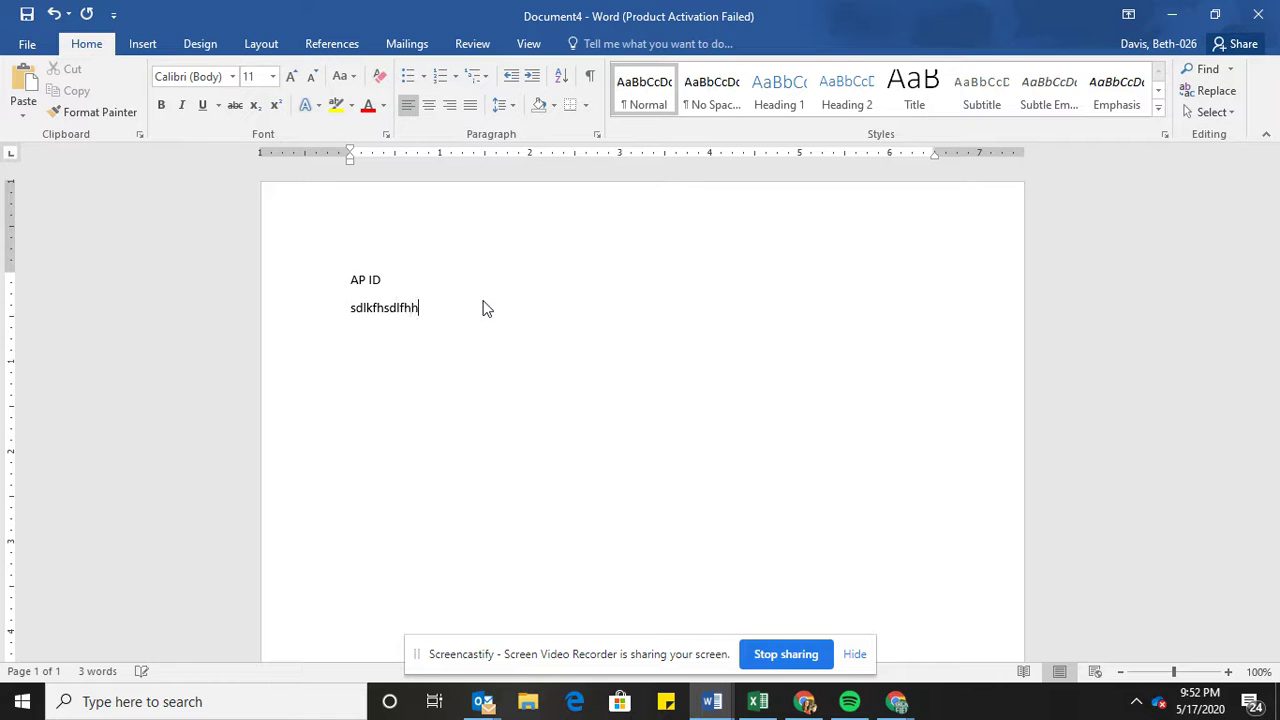
pyautogui.click(28, 43)
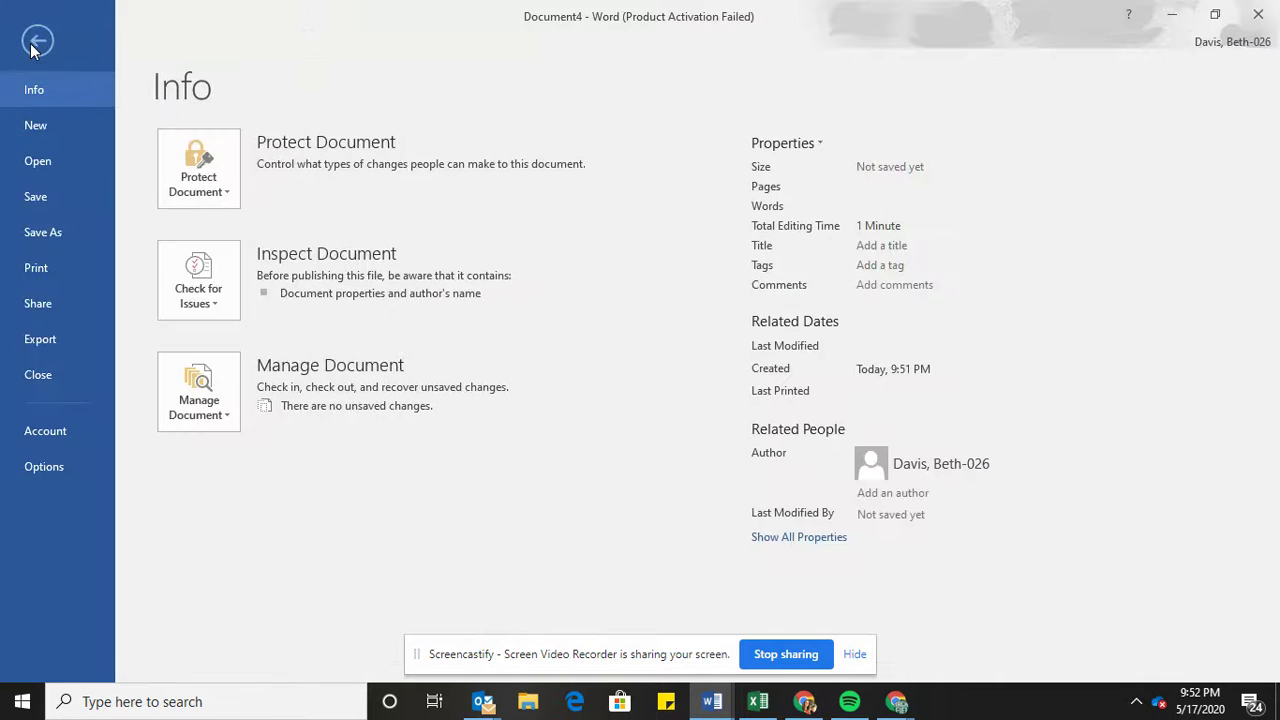
# Save the document on This PC in Documents under the name 'AP ID'.
pyautogui.click(44, 203)
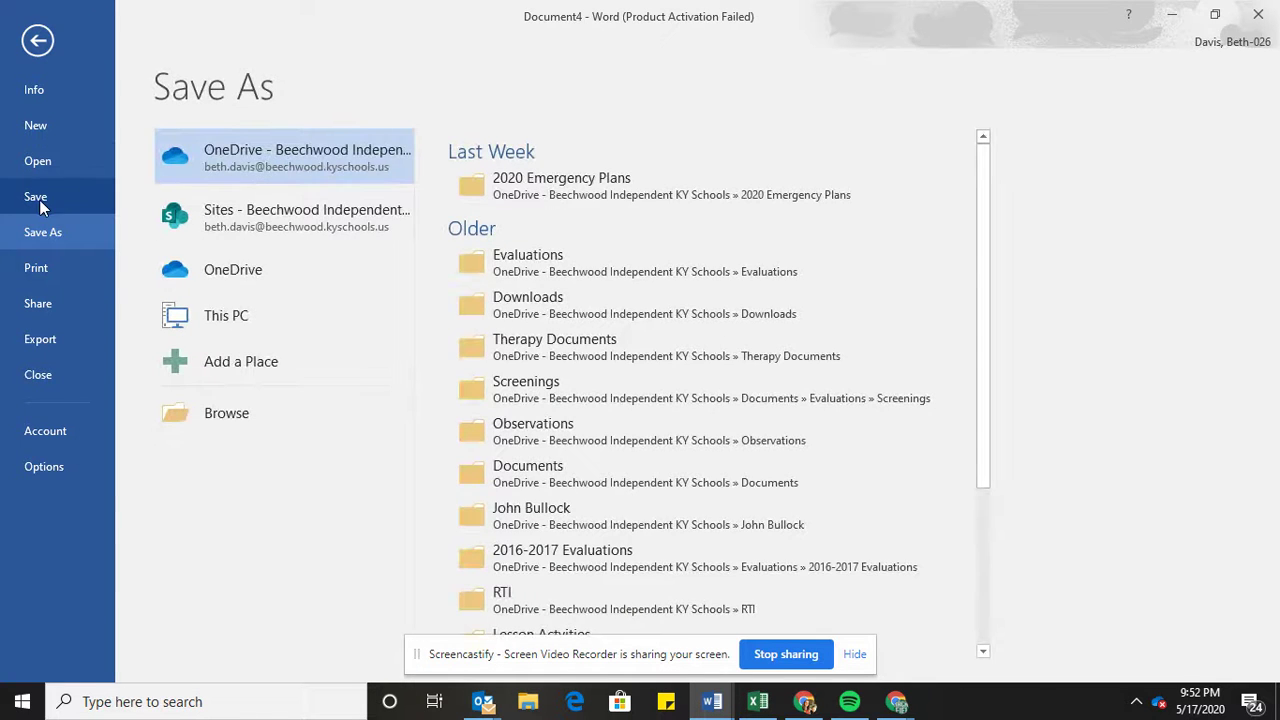
pyautogui.click(40, 206)
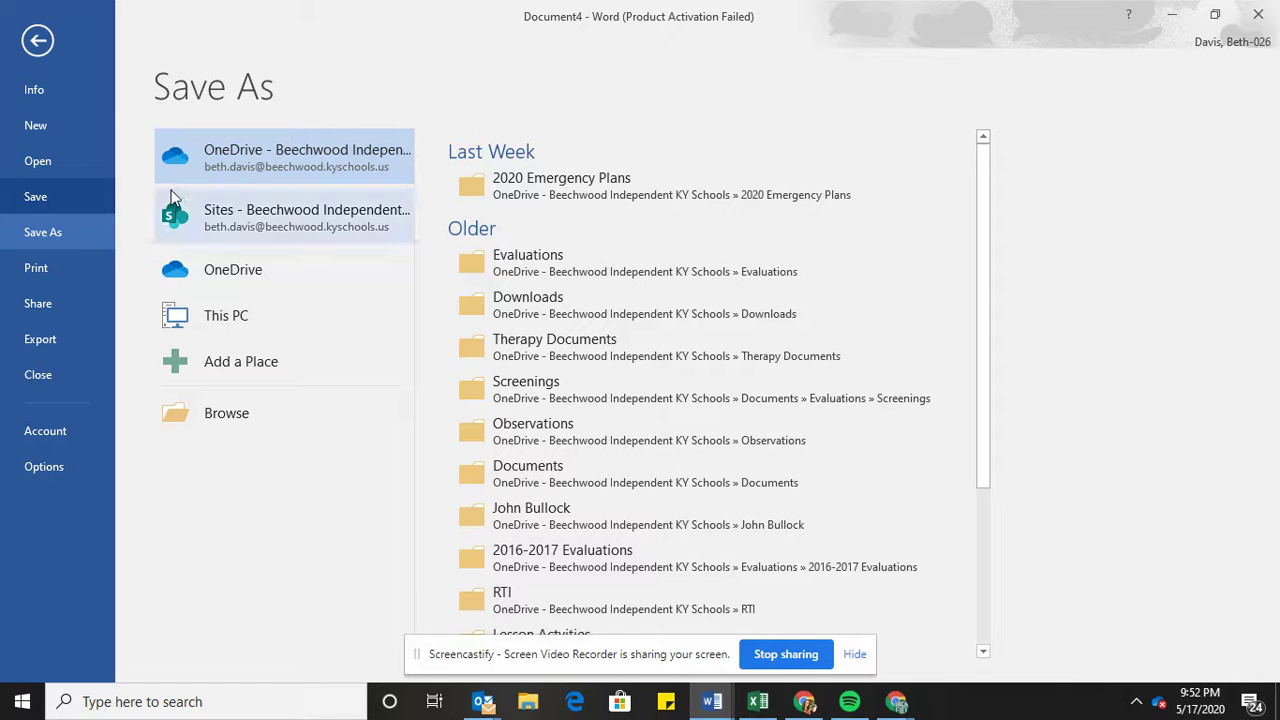
pyautogui.click(238, 316)
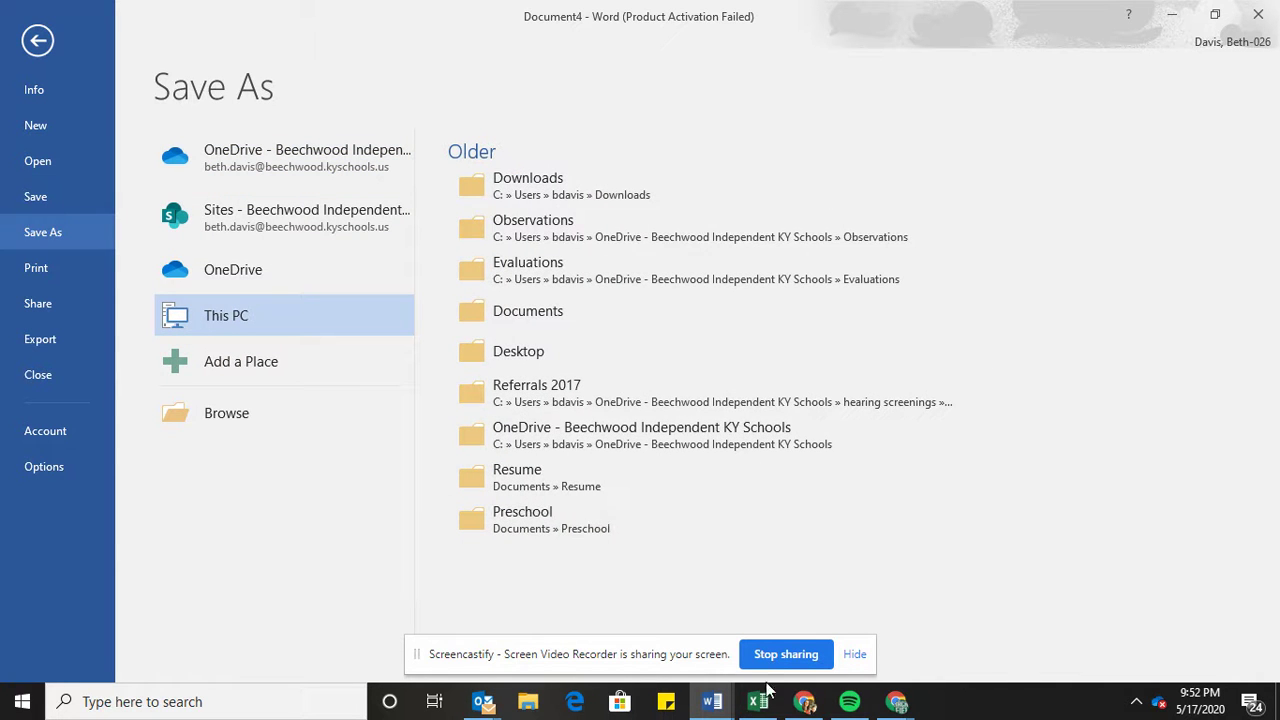
pyautogui.click(869, 660)
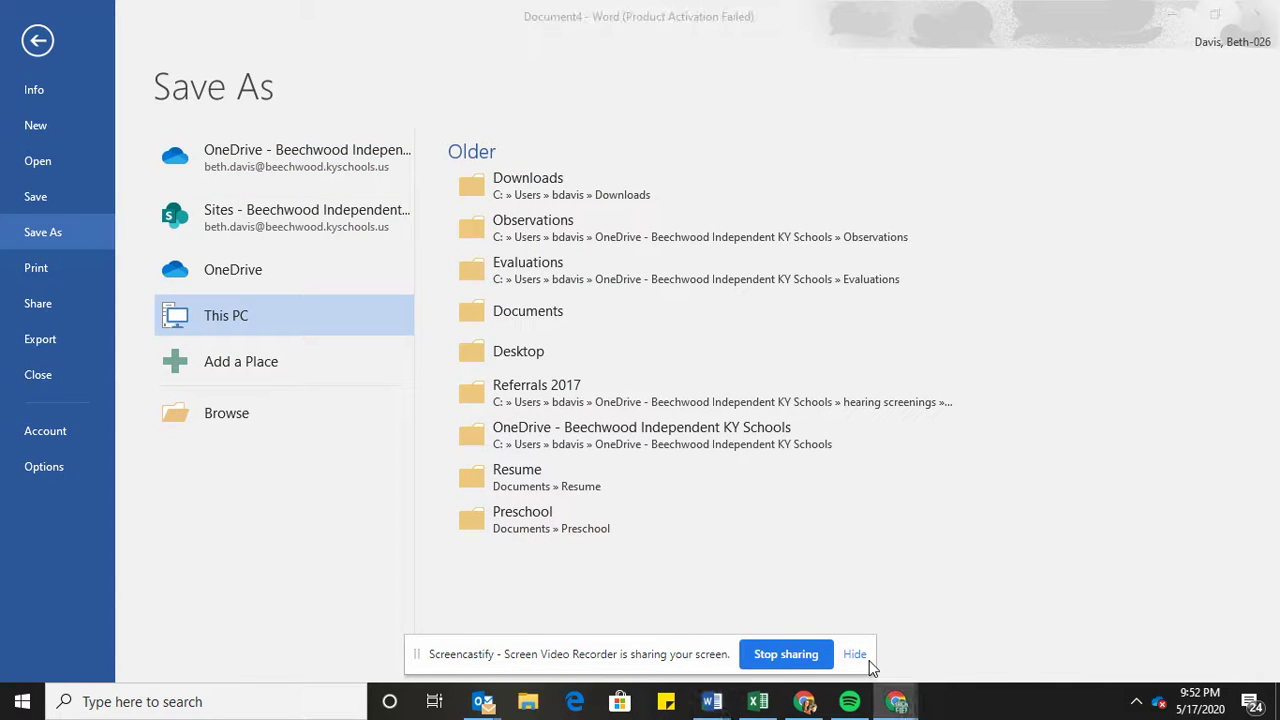
pyautogui.click(856, 655)
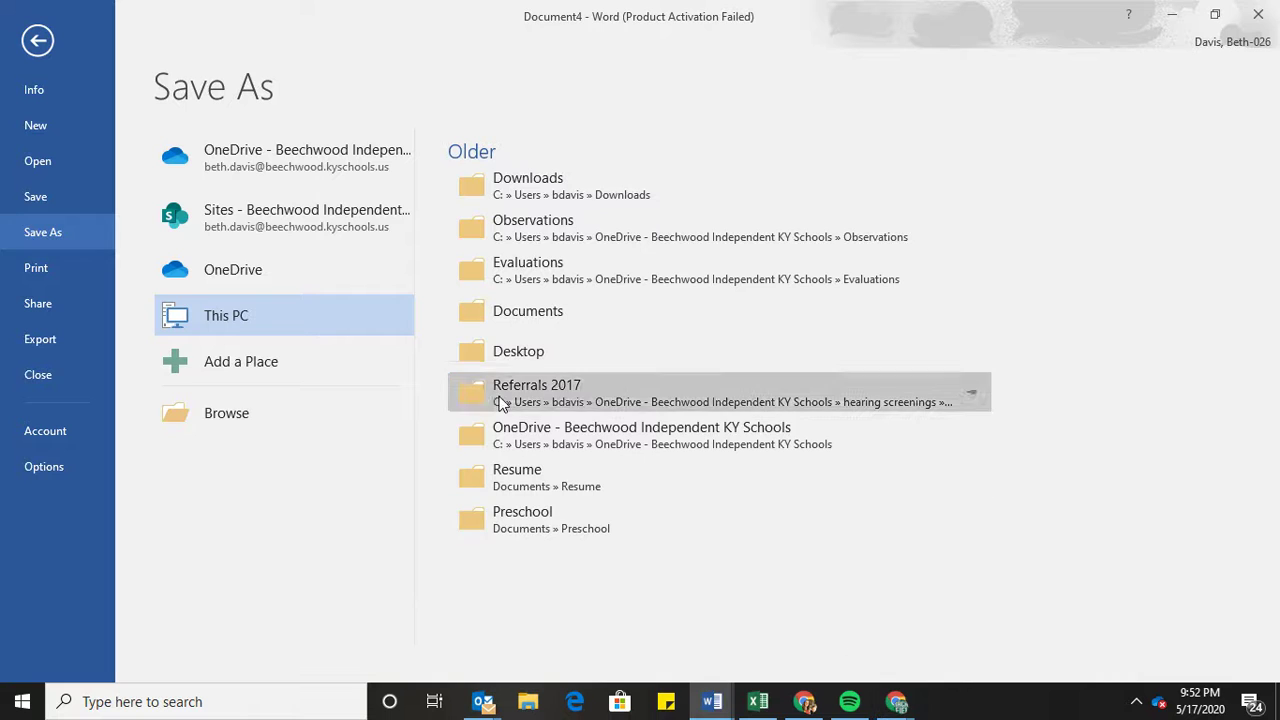
pyautogui.click(277, 314)
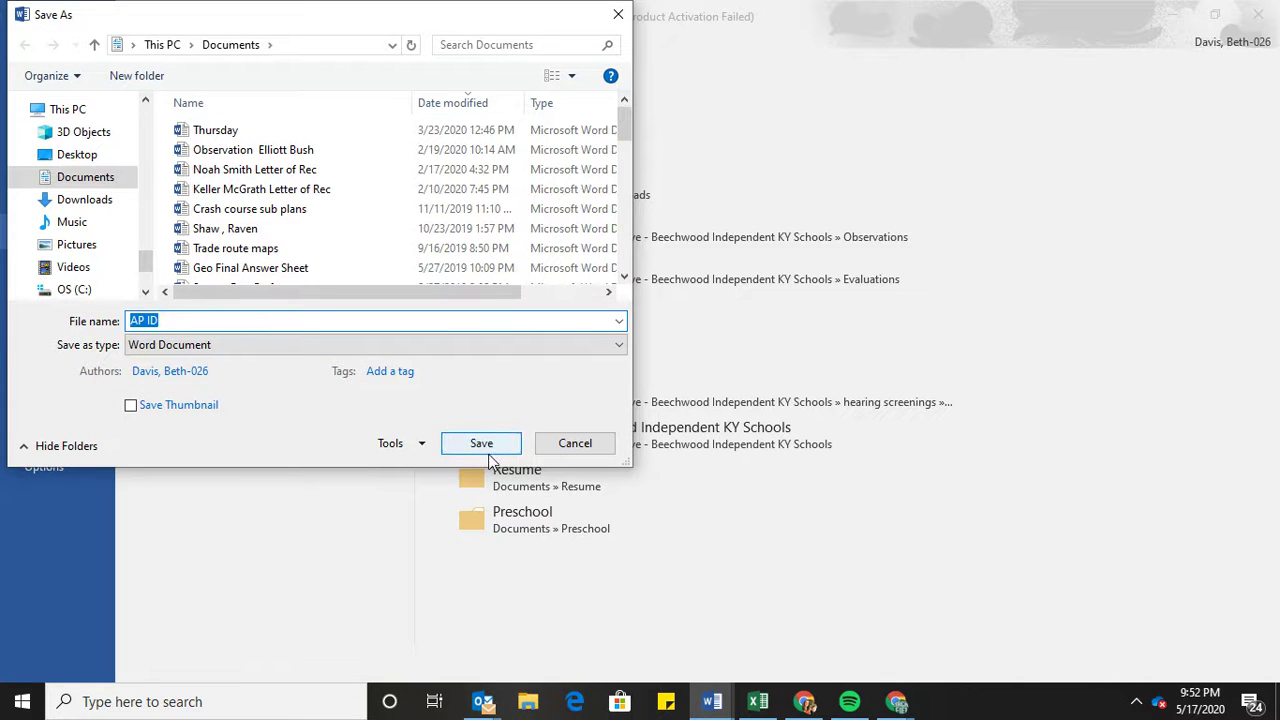
pyautogui.click(482, 443)
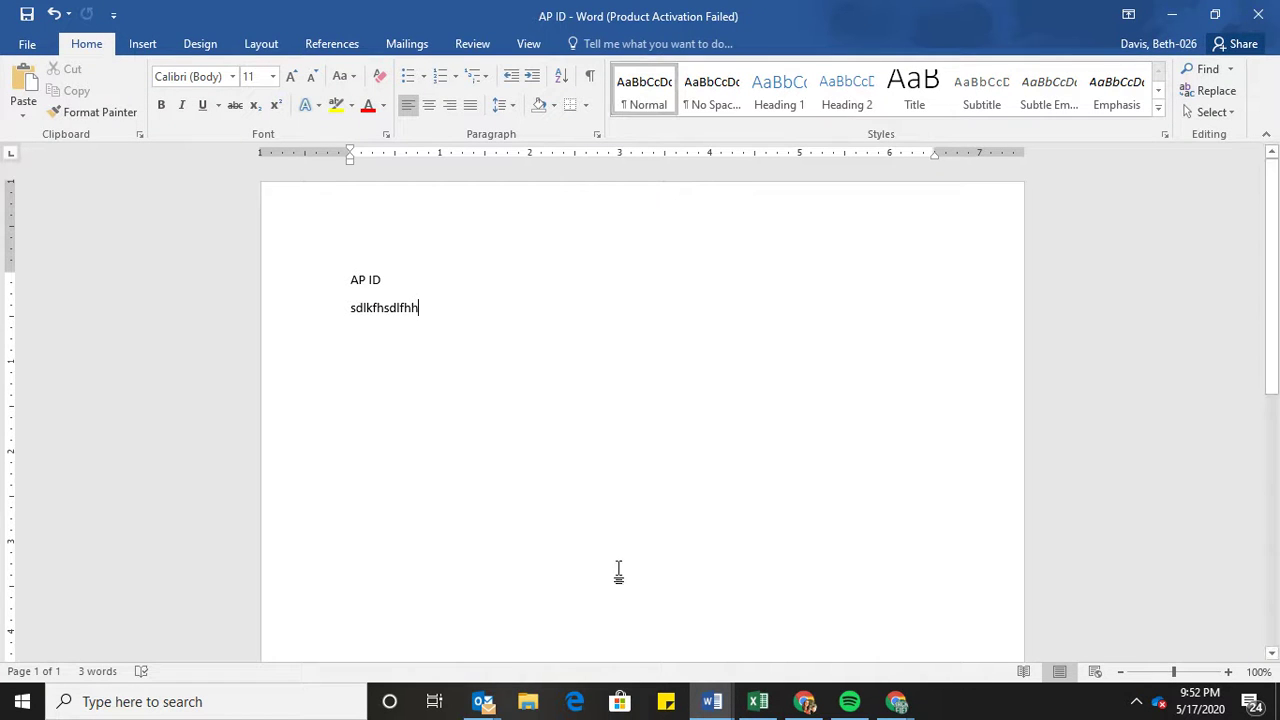
# Return to the AP exam window and review Attach a Text File, Attach a Photo and Copy and Paste.
pyautogui.click(896, 701)
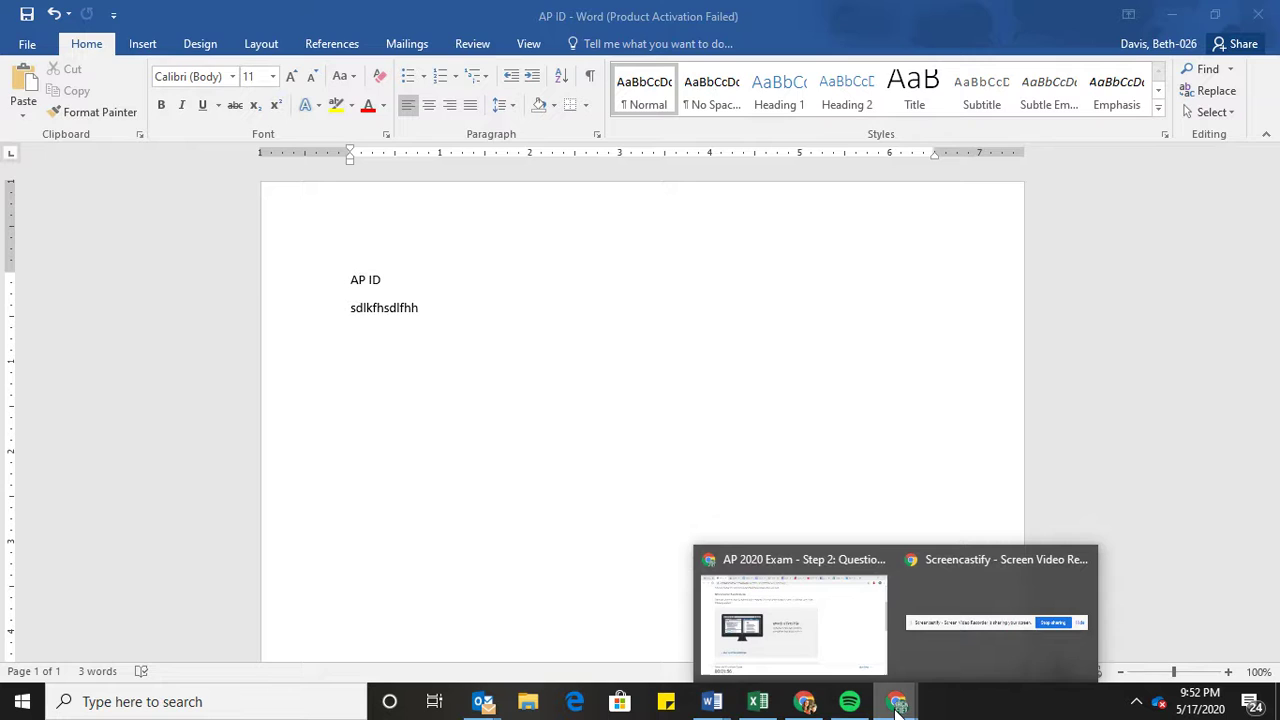
pyautogui.click(828, 610)
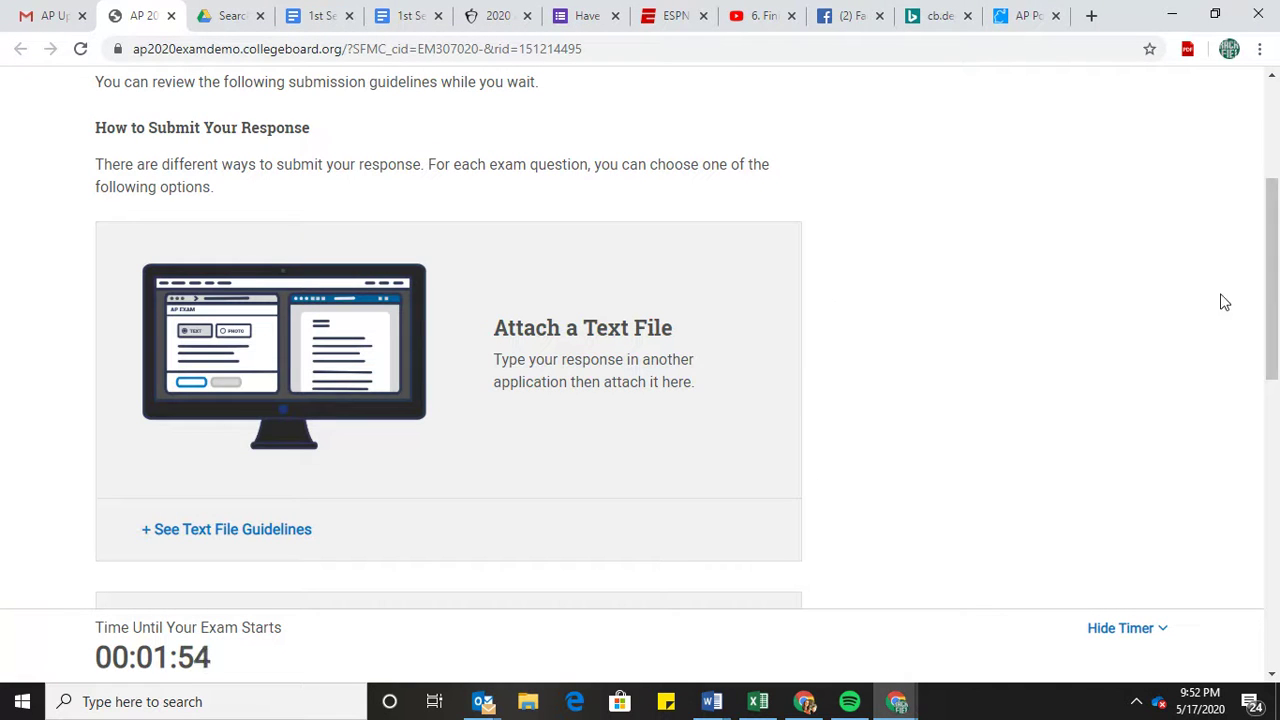
pyautogui.moveTo(1274, 343); pyautogui.dragTo(1276, 405)
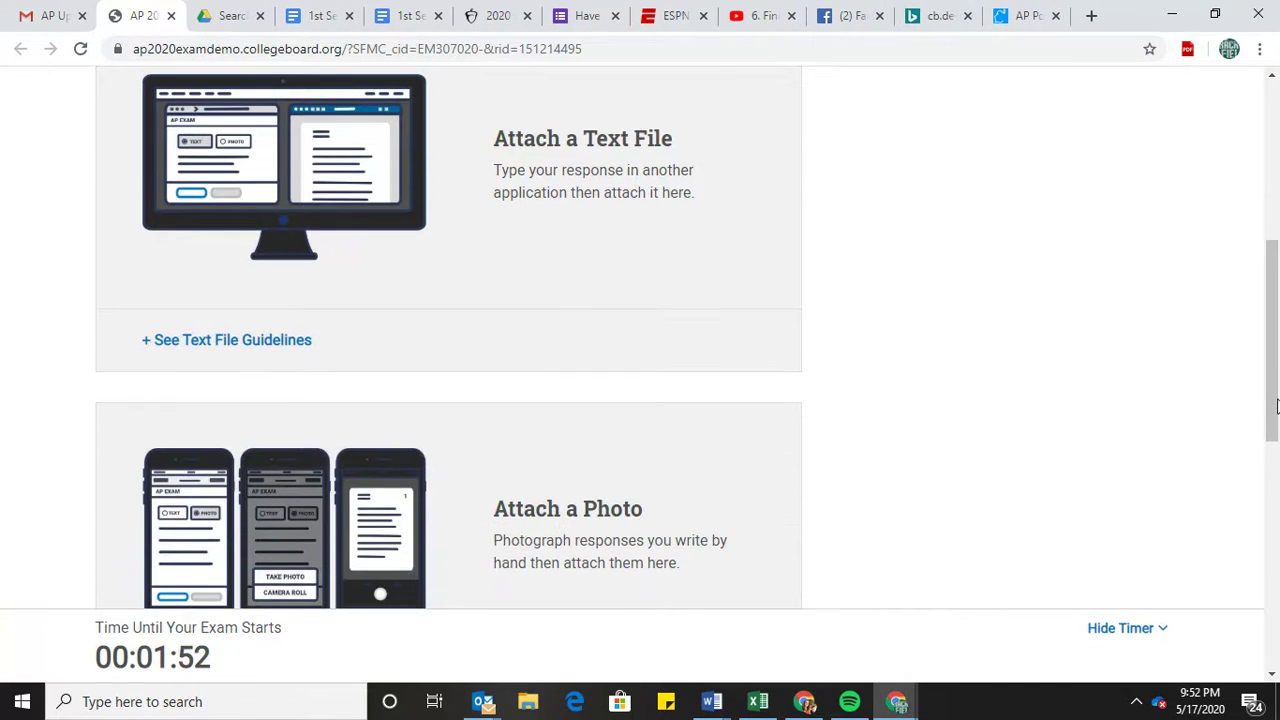
pyautogui.click(1277, 468)
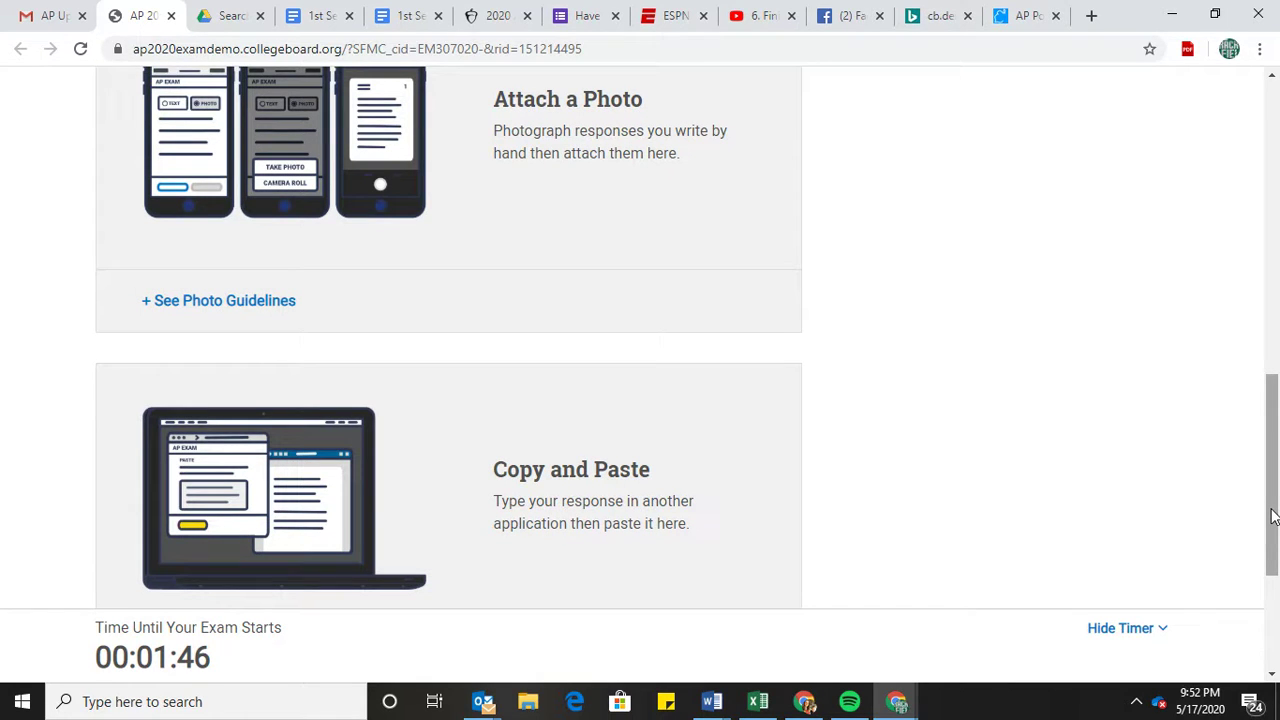
pyautogui.moveTo(1260, 429); pyautogui.dragTo(1268, 352)
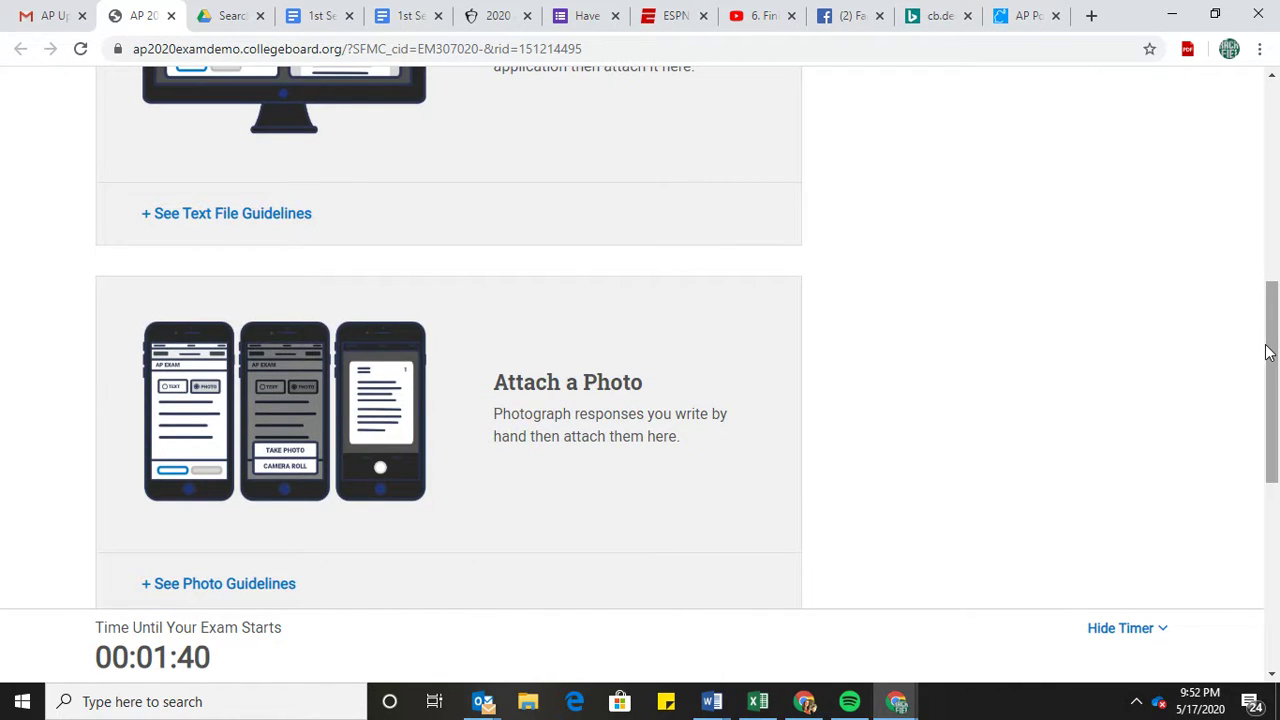
pyautogui.moveTo(1268, 352); pyautogui.dragTo(1276, 390)
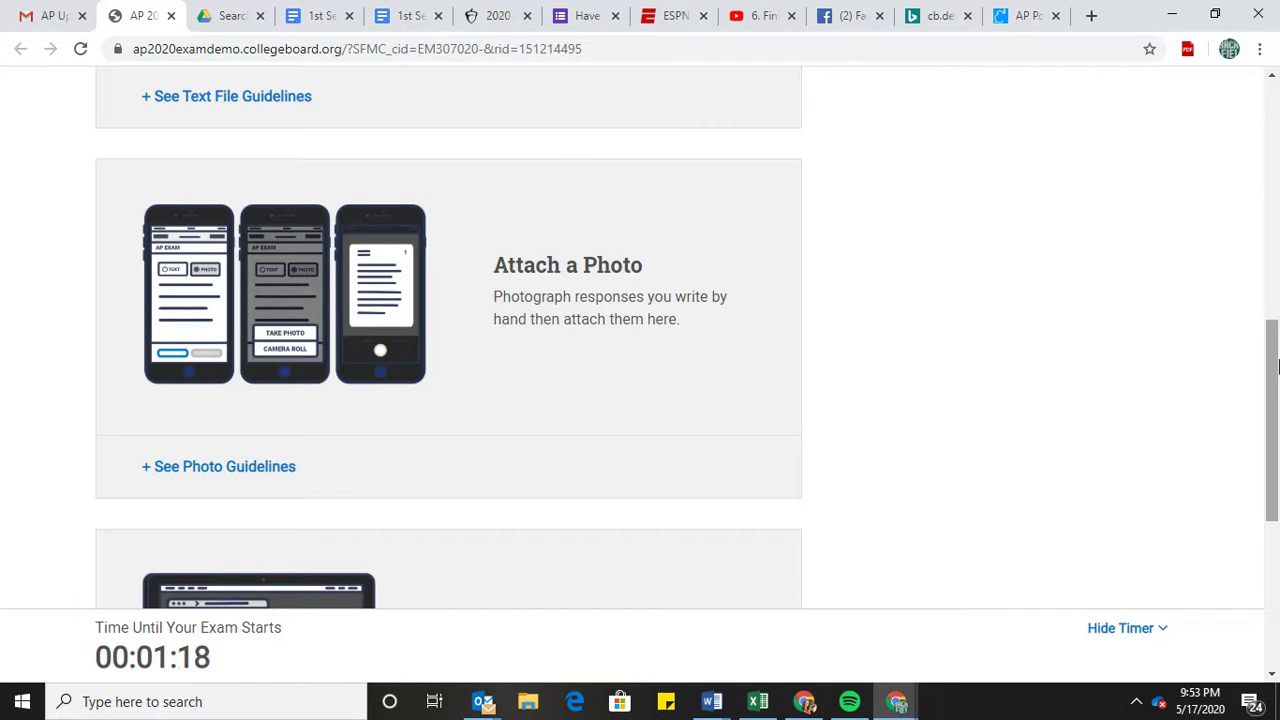
pyautogui.moveTo(1275, 365); pyautogui.dragTo(1275, 430)
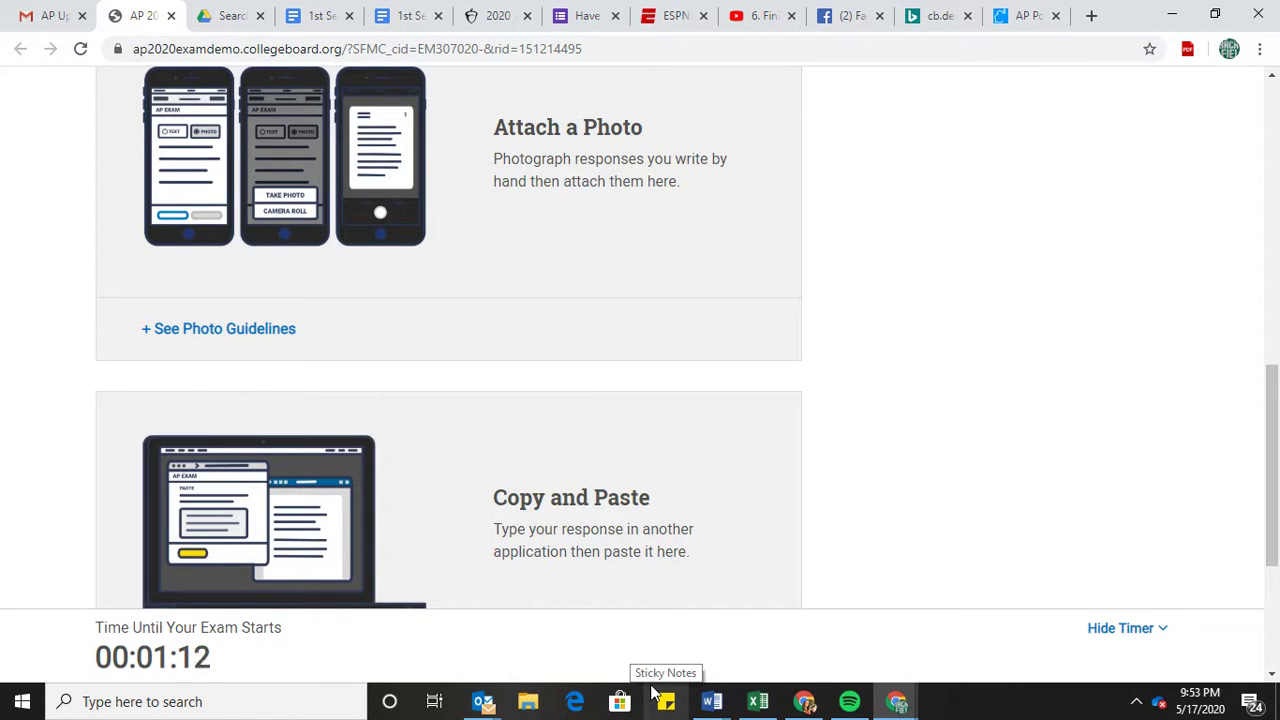
pyautogui.click(414, 16)
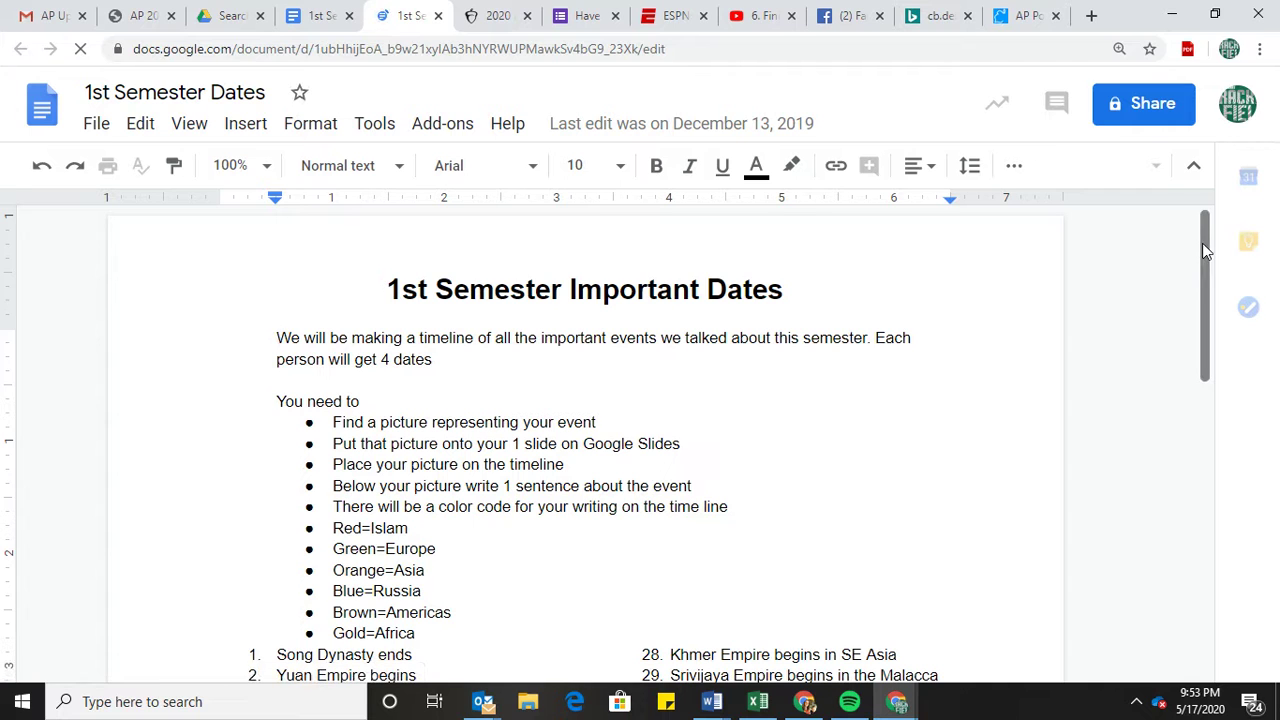
# Select the text from 'We will be making...' through 'Gold=Africa' and copy it.
pyautogui.scroll(-2, 1198, 284)
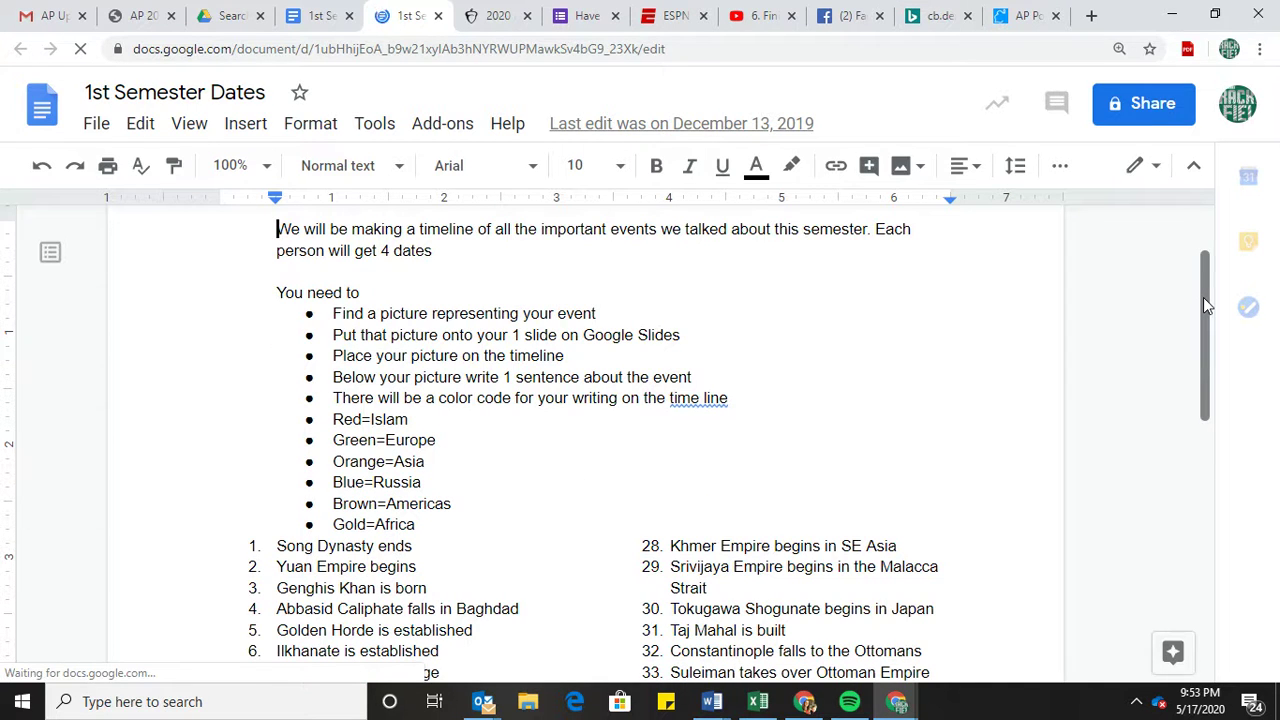
pyautogui.scroll(2, 1208, 268)
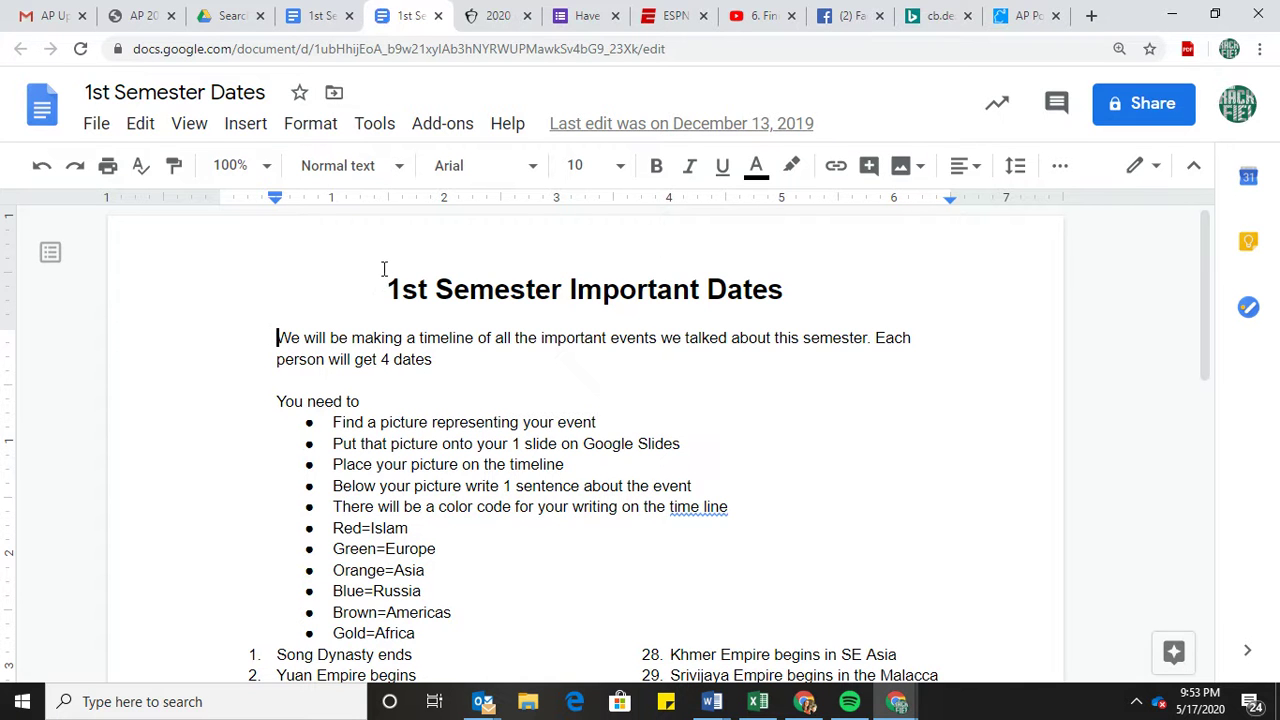
pyautogui.moveTo(383, 281); pyautogui.dragTo(864, 591)
pyautogui.click(864, 591)
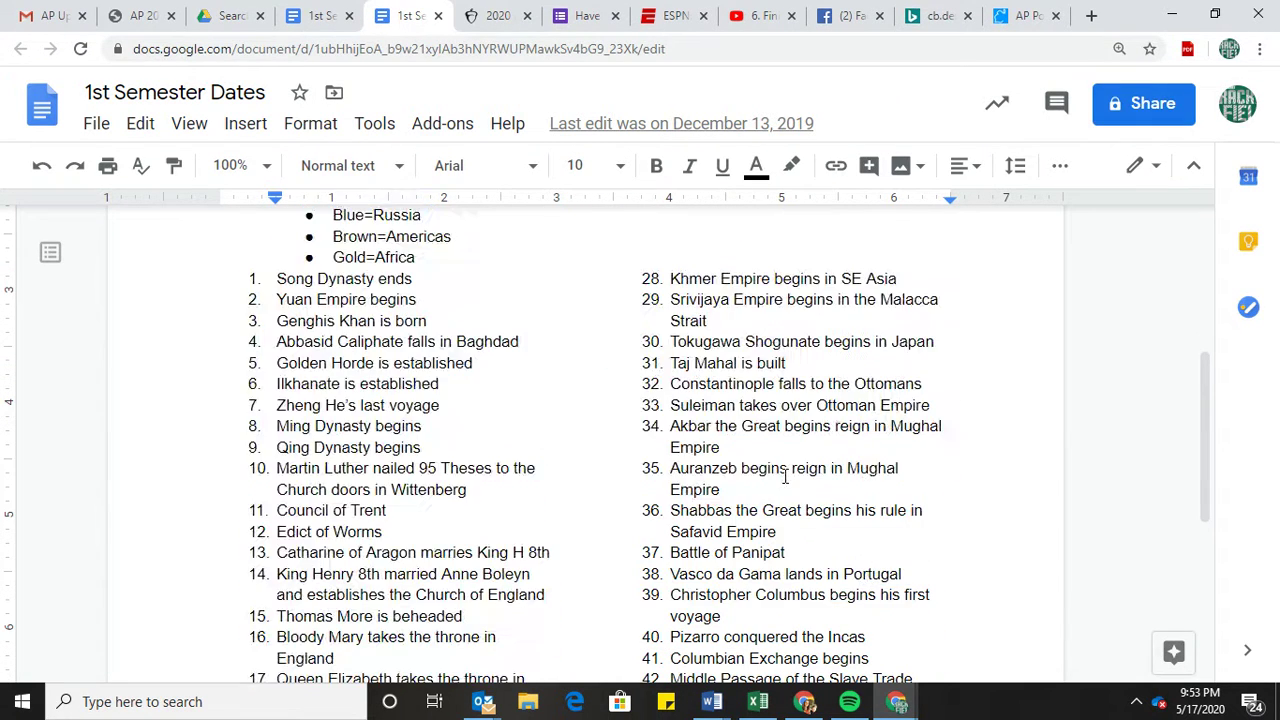
pyautogui.moveTo(478, 252); pyautogui.dragTo(30, 5)
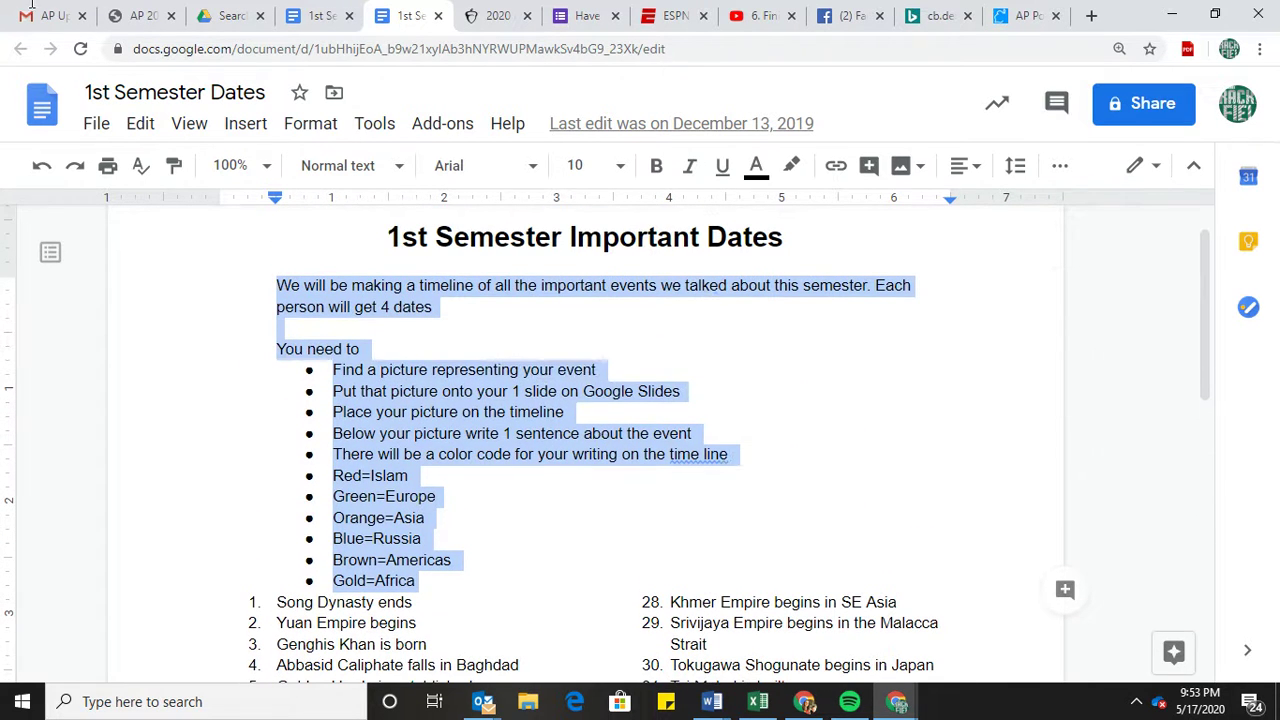
pyautogui.rightClick(322, 288)
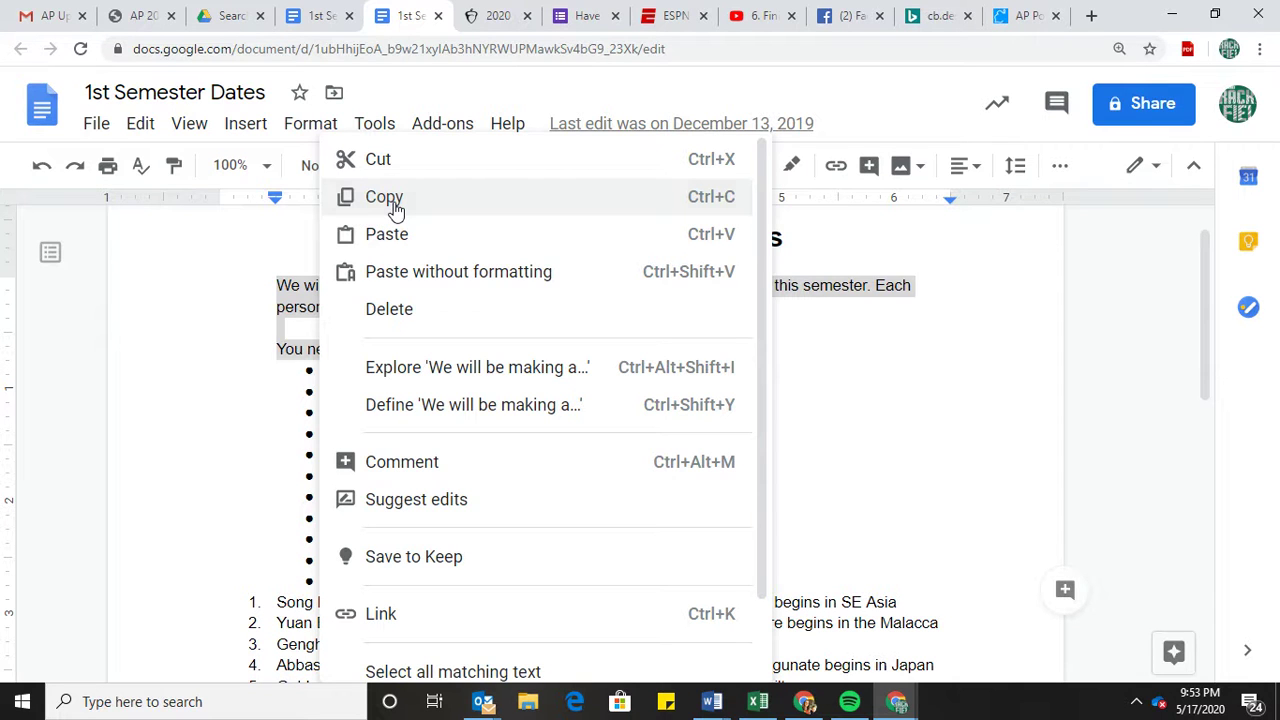
pyautogui.click(384, 197)
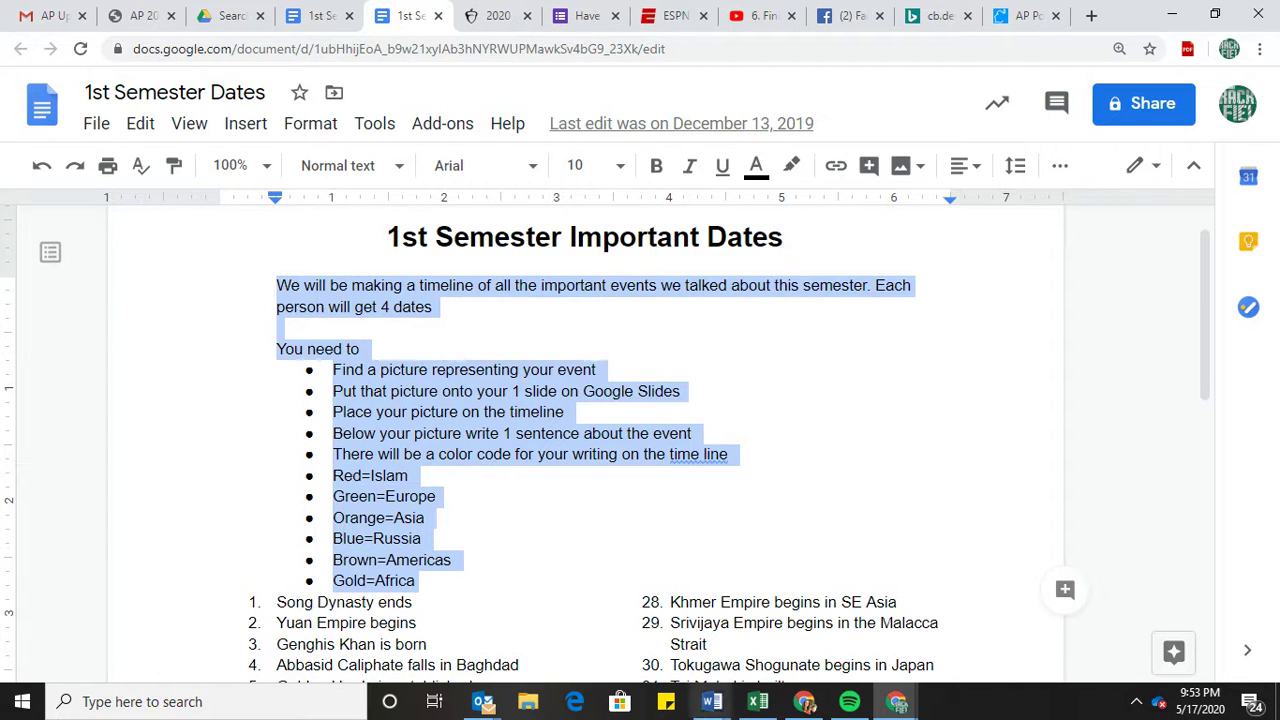
# Switch back to the 1st Semester Dates document window.
pyautogui.click(896, 701)
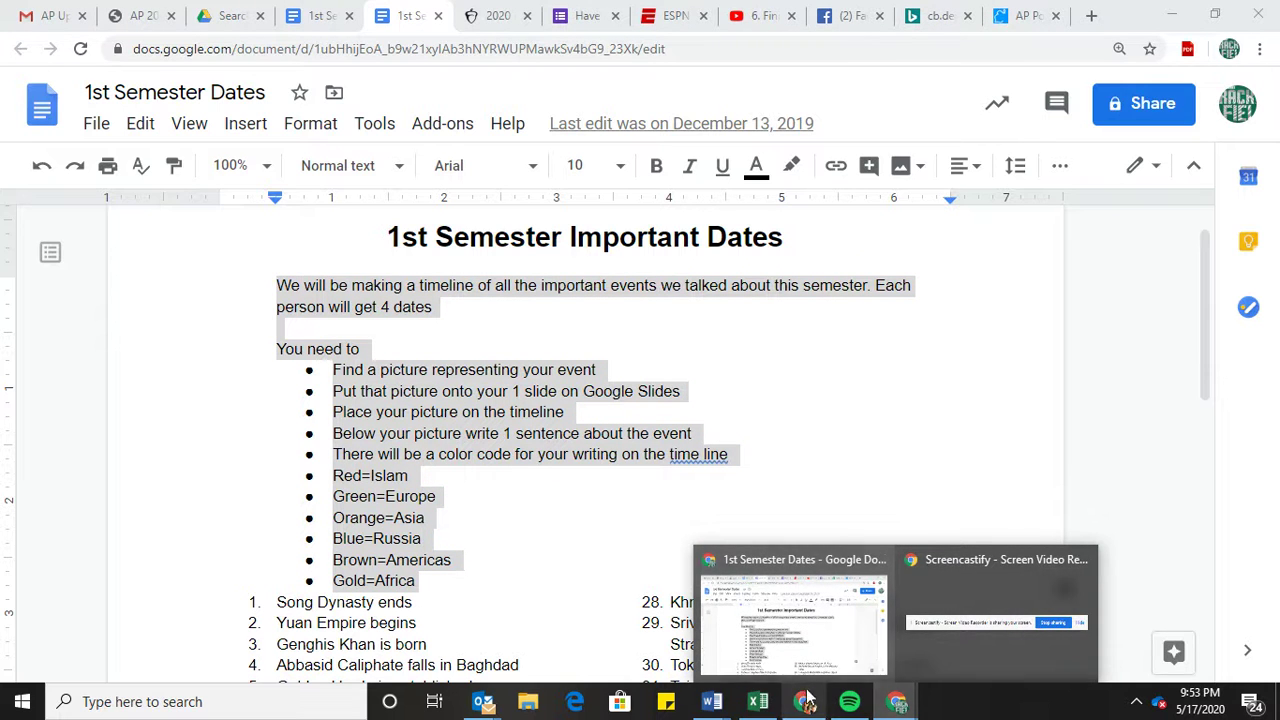
pyautogui.click(895, 703)
pyautogui.click(895, 703)
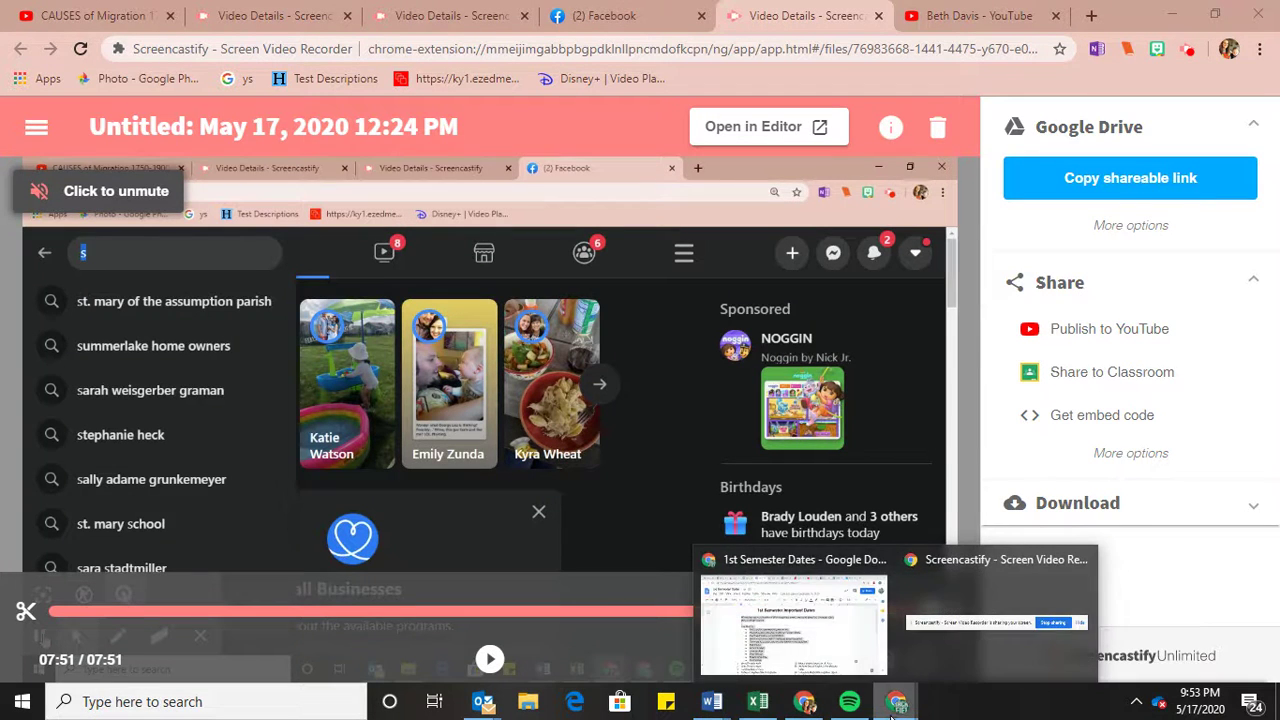
pyautogui.click(842, 632)
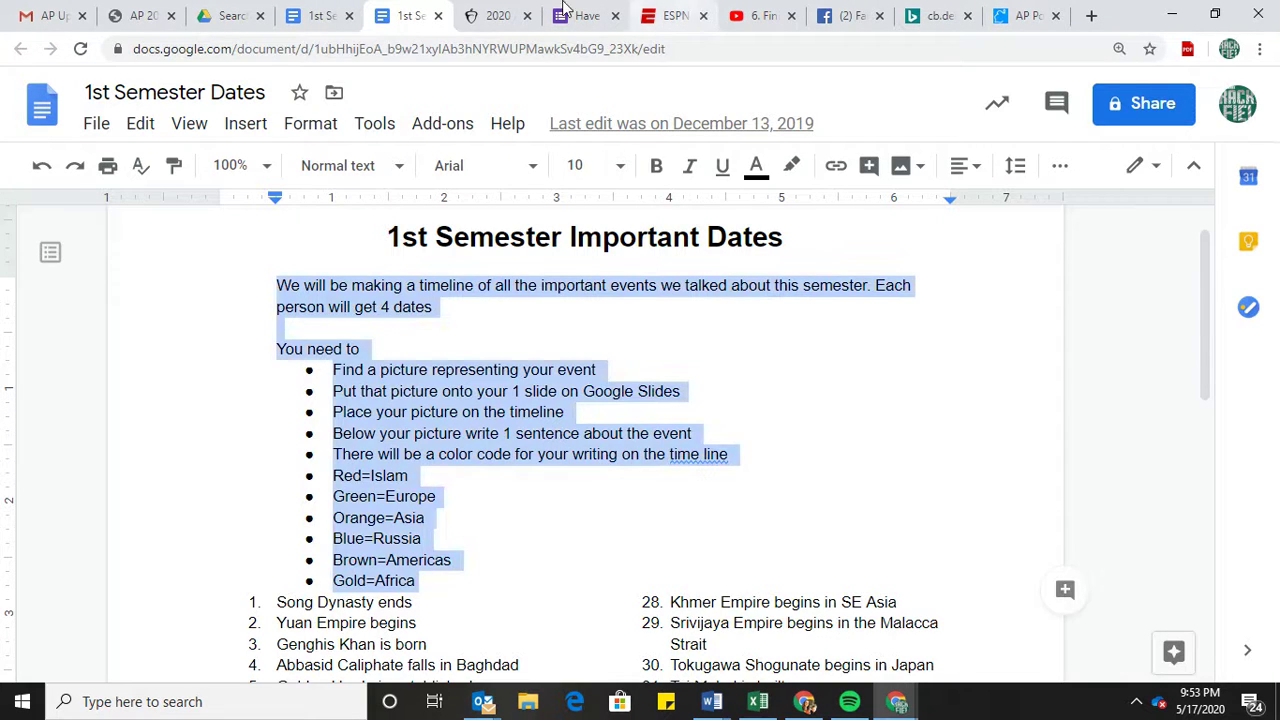
# Go to the AP 2020 exam demo tab and scroll through the submission option cards.
pyautogui.click(494, 17)
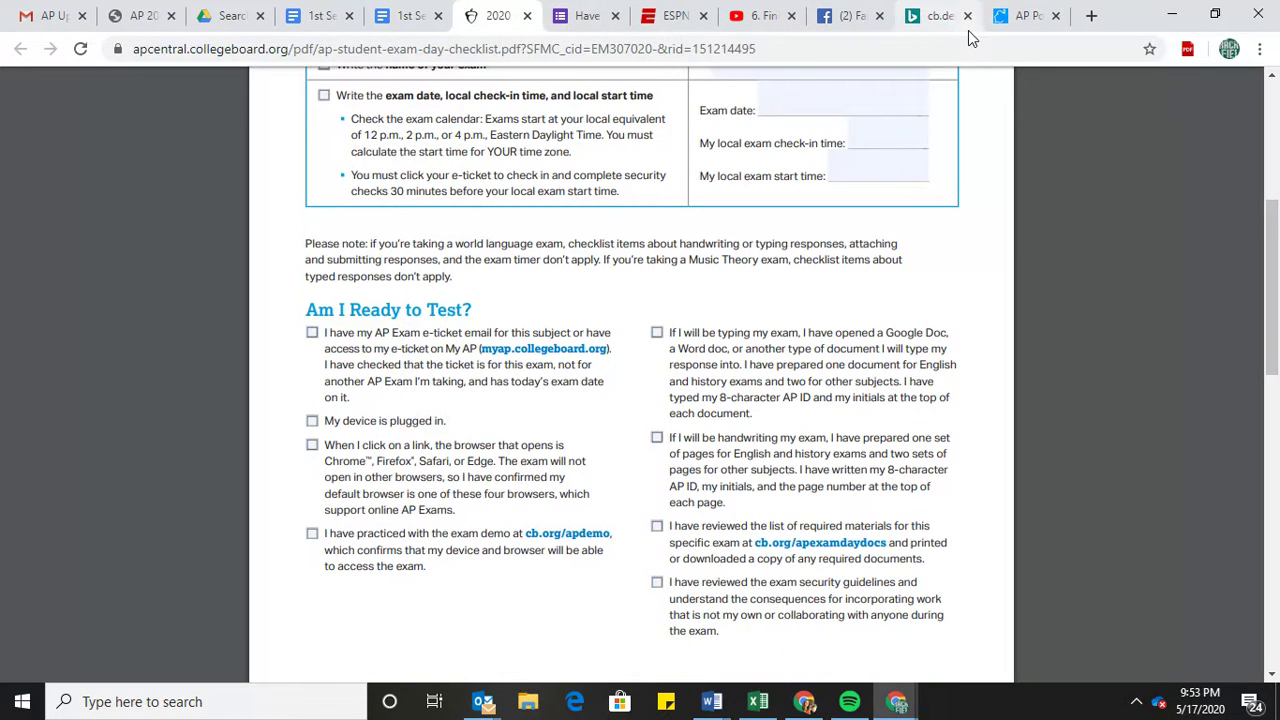
pyautogui.click(1015, 16)
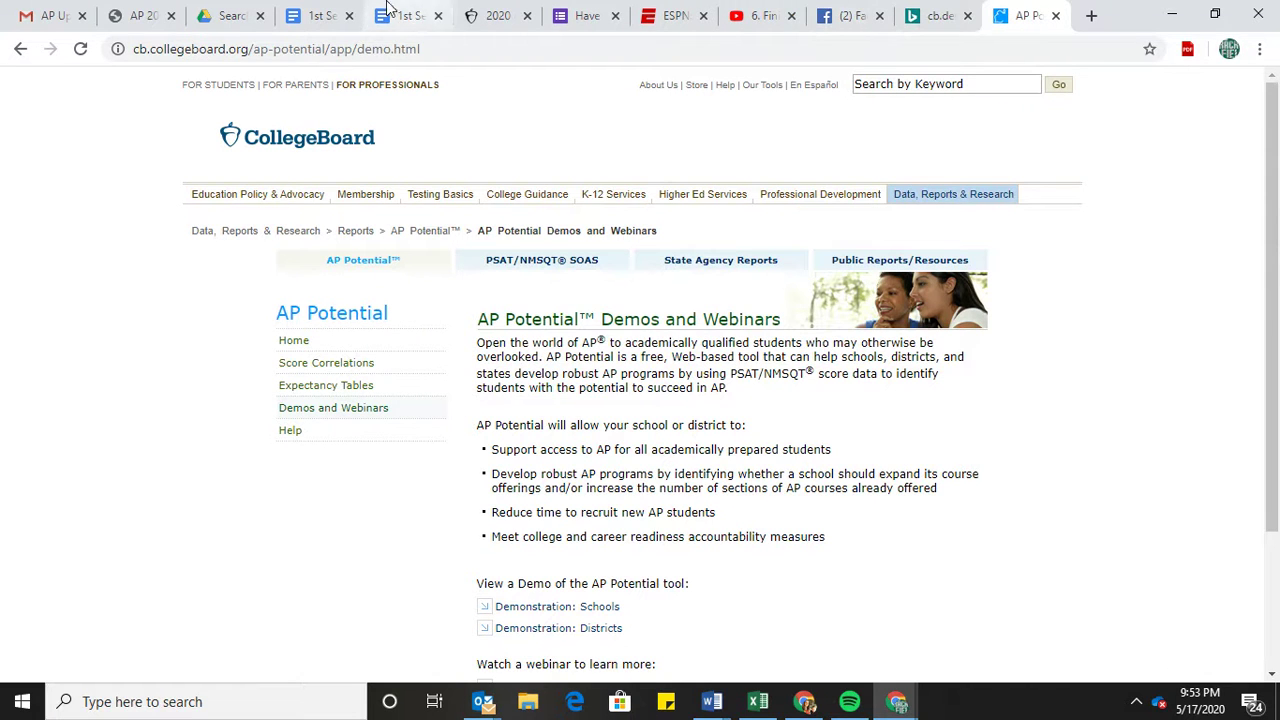
pyautogui.click(136, 16)
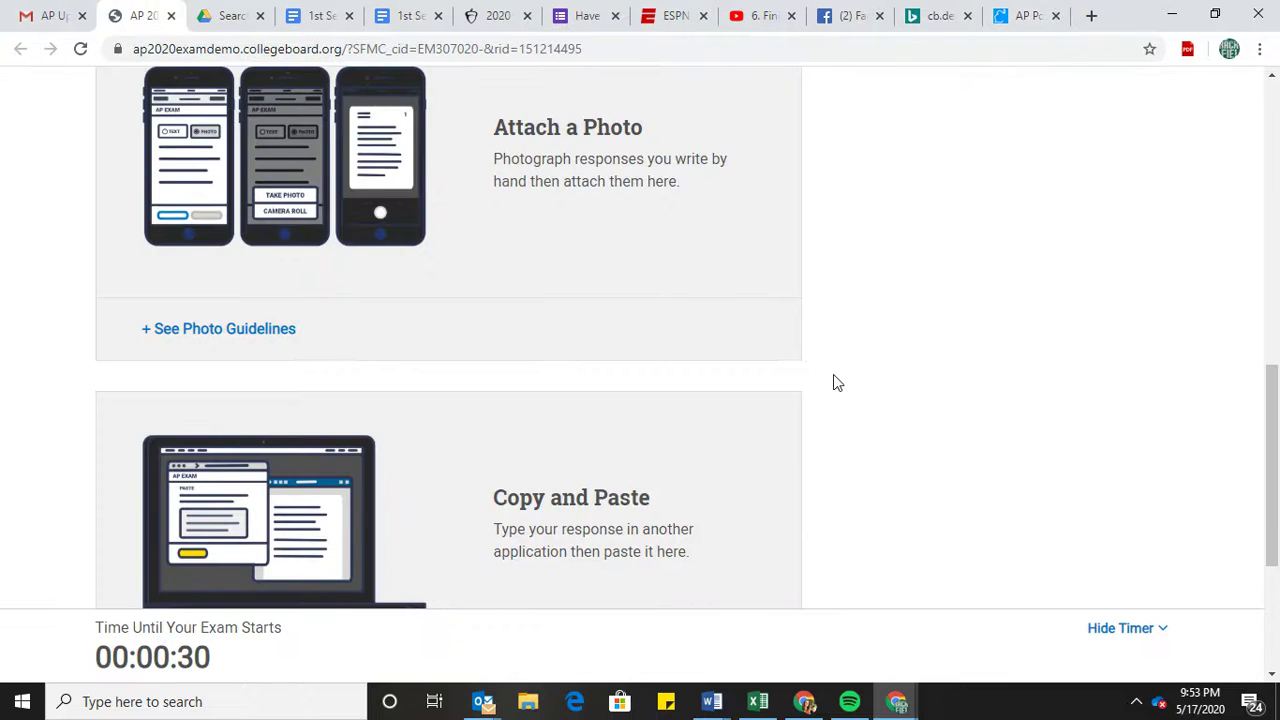
pyautogui.scroll(-2, 1272, 420)
pyautogui.scroll(1, 1272, 420)
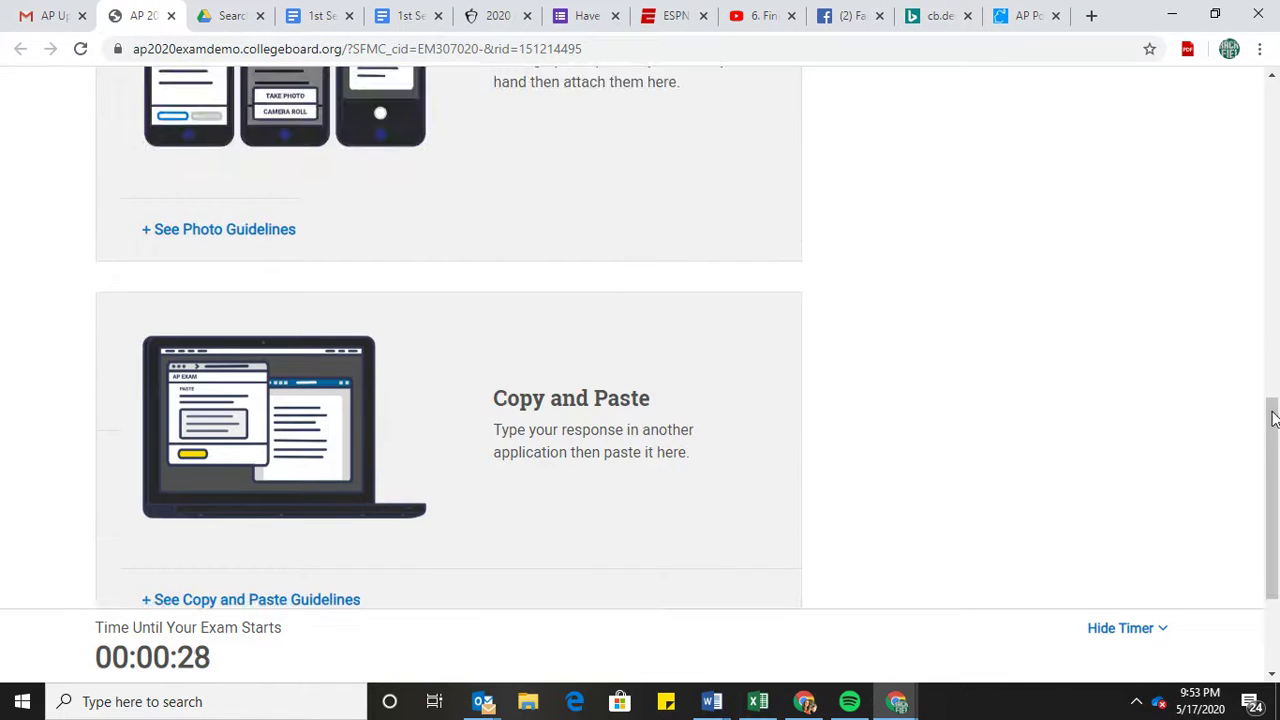
pyautogui.scroll(5, 1274, 465)
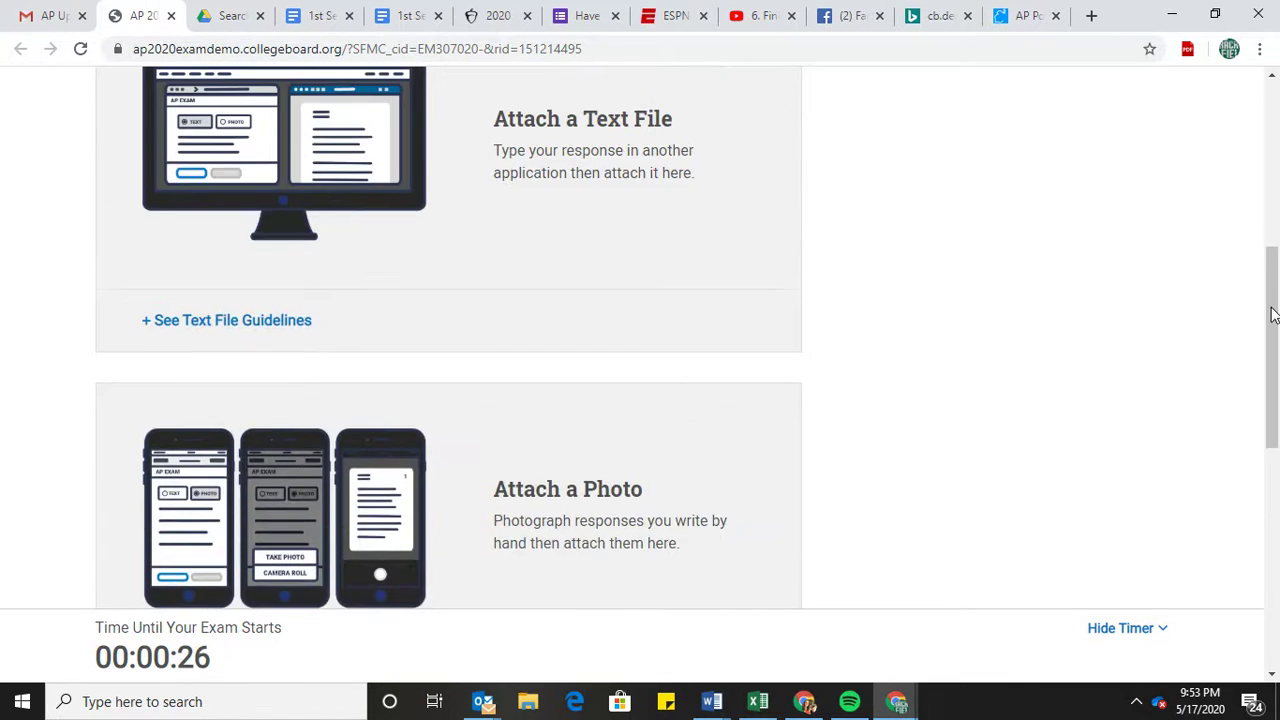
pyautogui.scroll(3, 1275, 253)
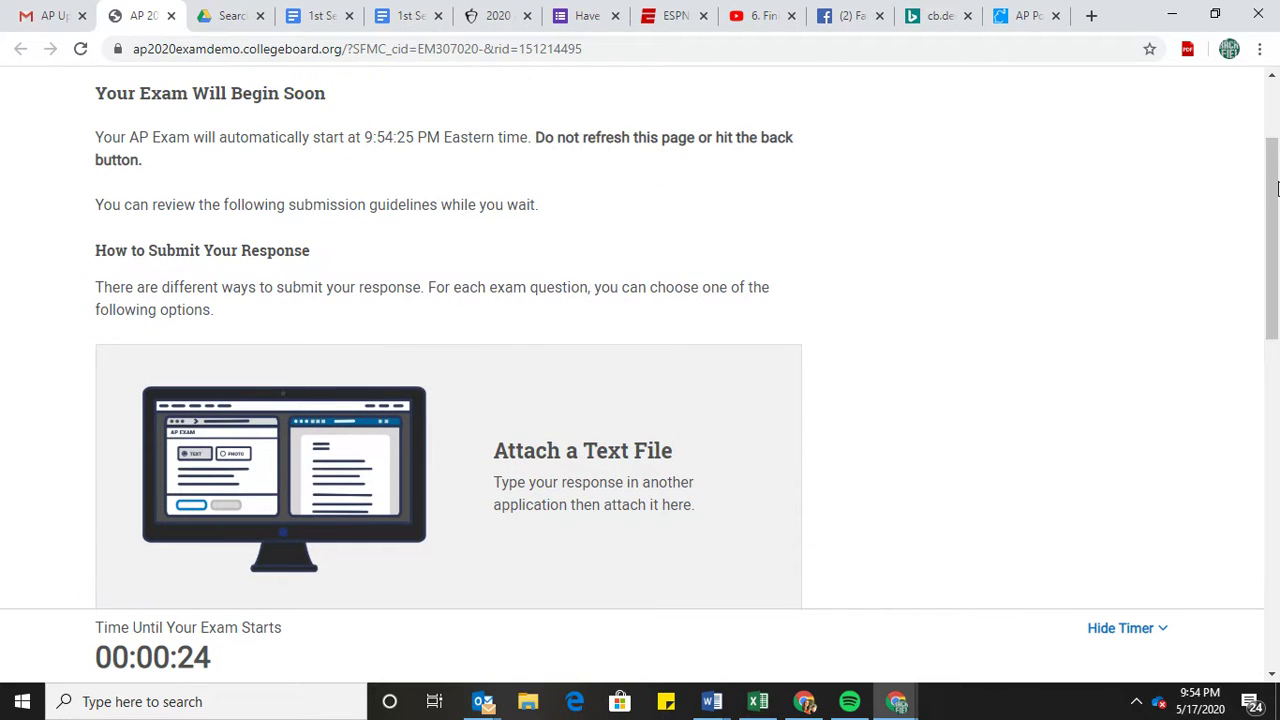
pyautogui.scroll(-1, 1275, 140)
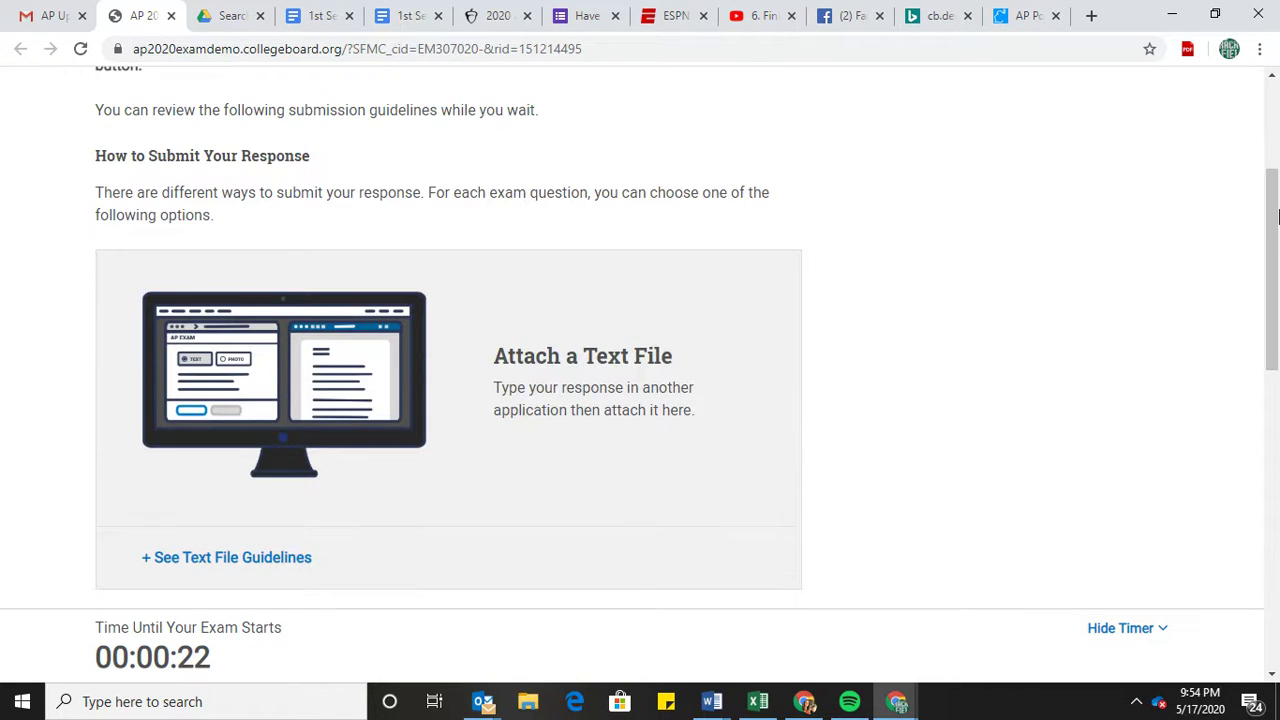
pyautogui.scroll(-2, 1272, 260)
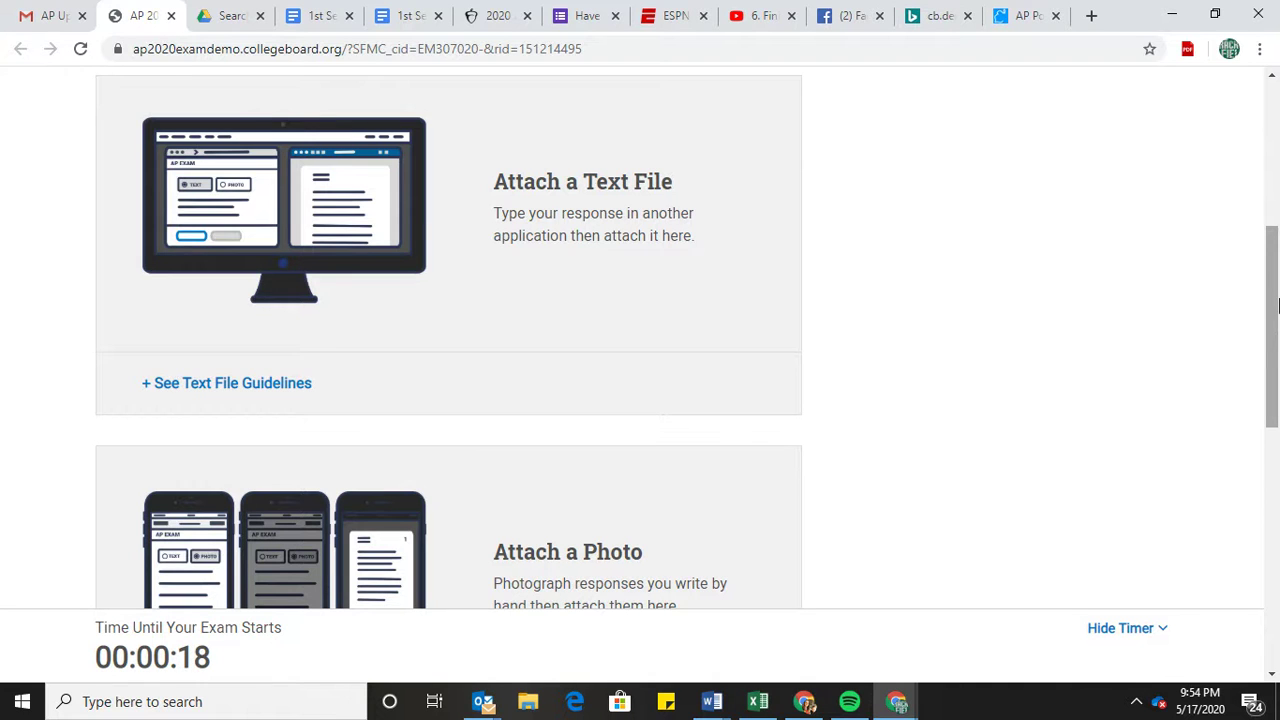
pyautogui.scroll(-4, 1268, 380)
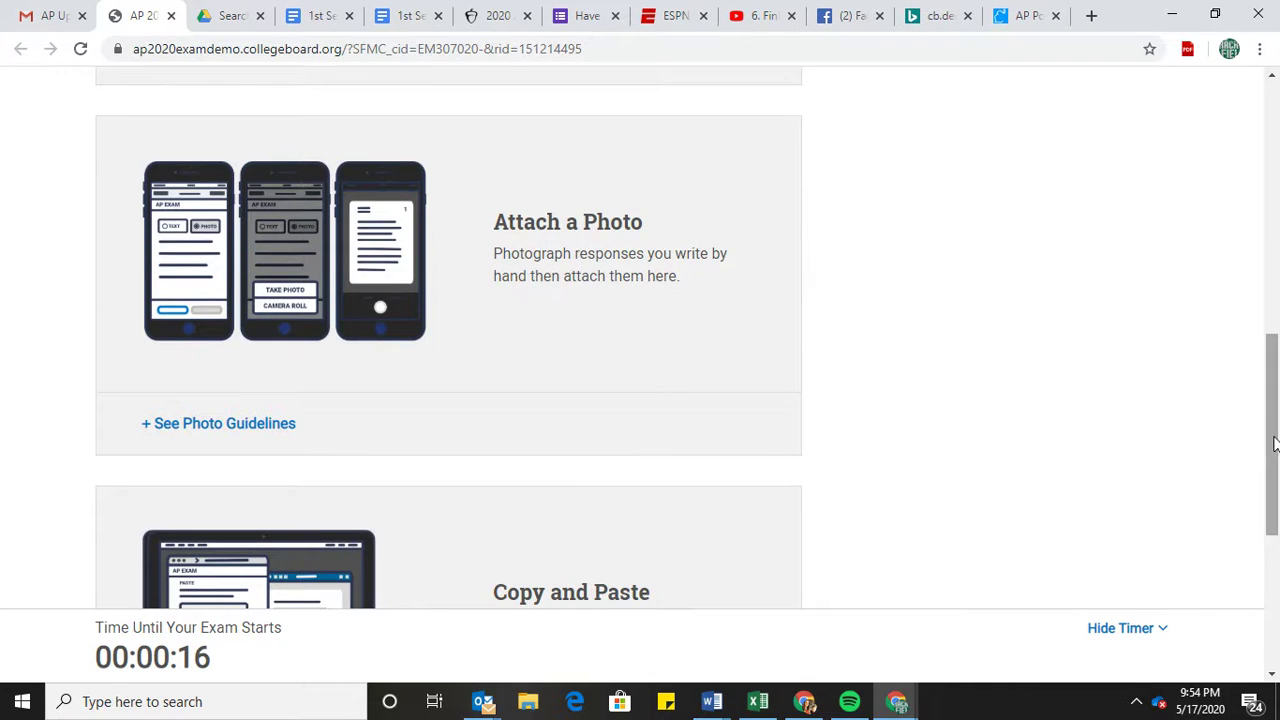
pyautogui.scroll(-3, 1265, 530)
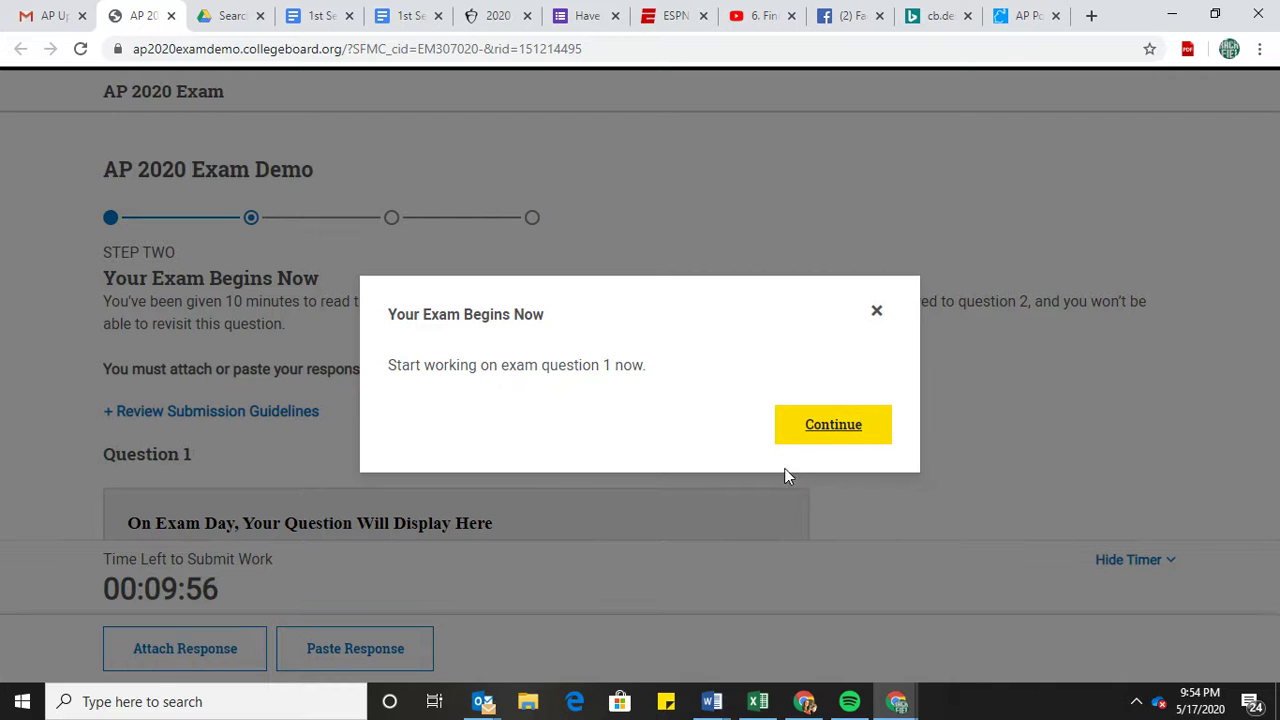
# Dismiss the 'Your Exam Begins Now' notice, read the Question 1 instructions, and choose Paste Response.
pyautogui.click(834, 426)
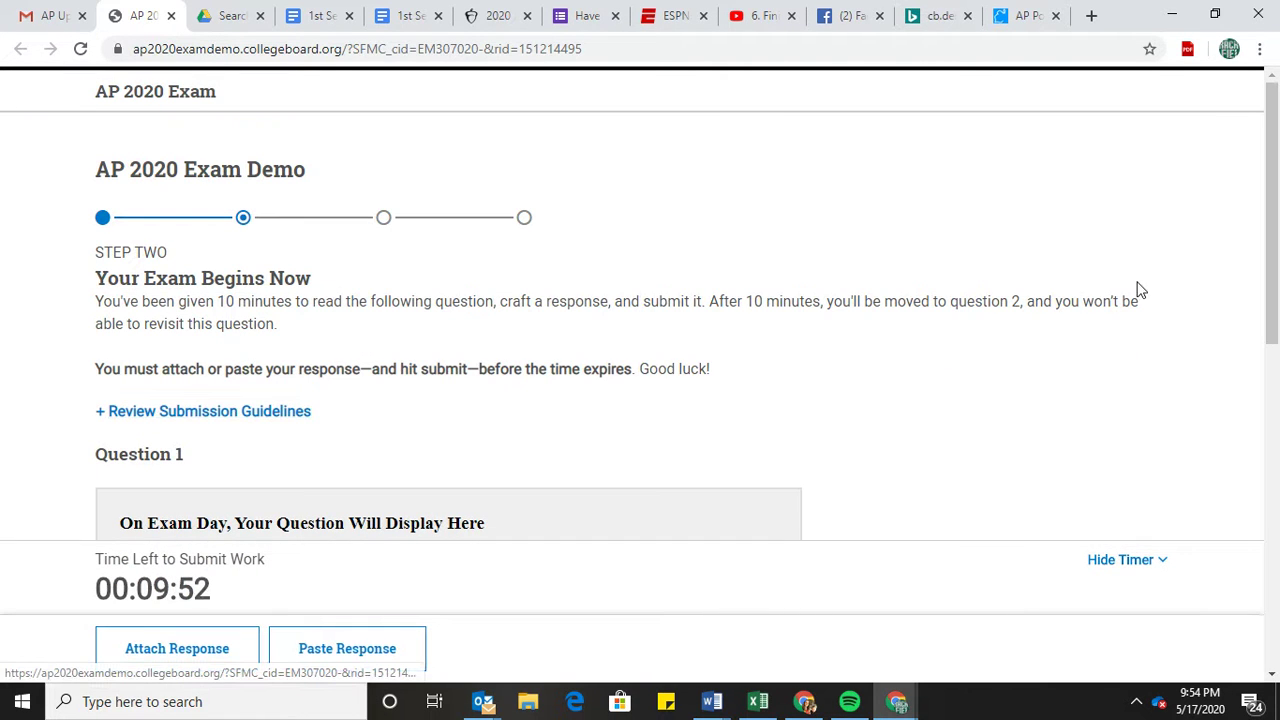
pyautogui.moveTo(1274, 235); pyautogui.dragTo(1266, 436)
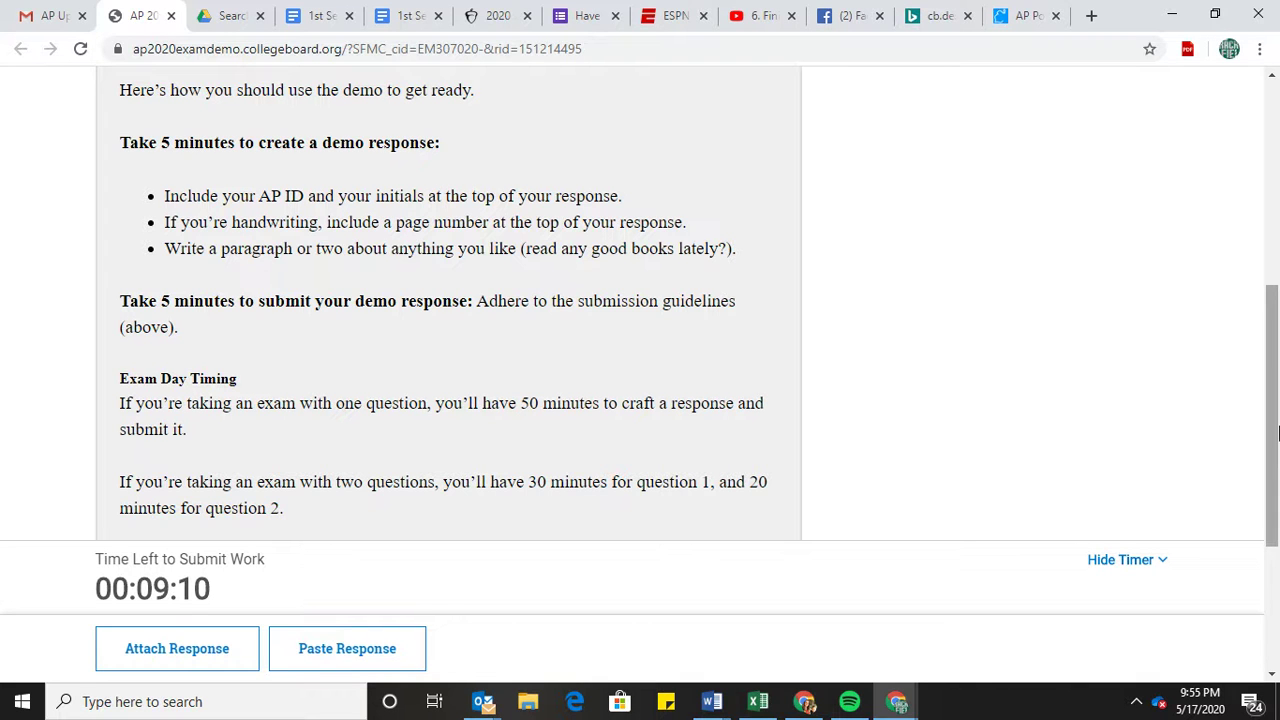
pyautogui.moveTo(1274, 438); pyautogui.dragTo(1275, 536)
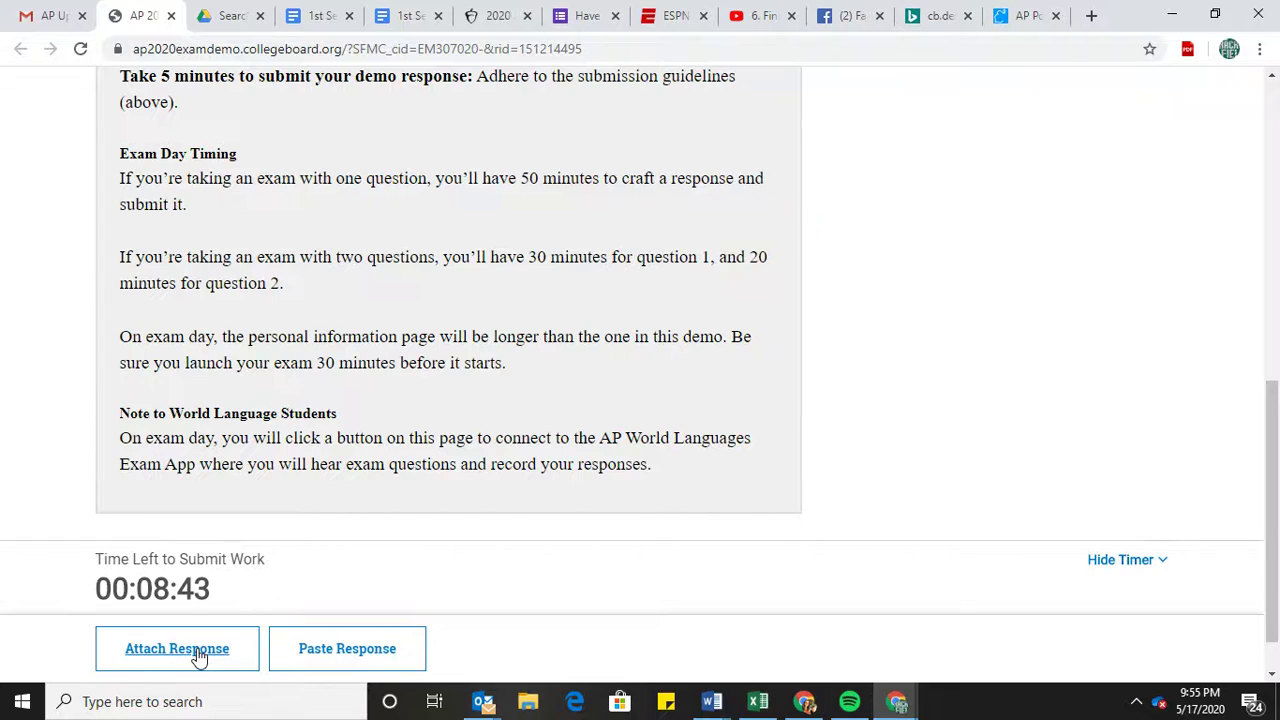
pyautogui.click(347, 650)
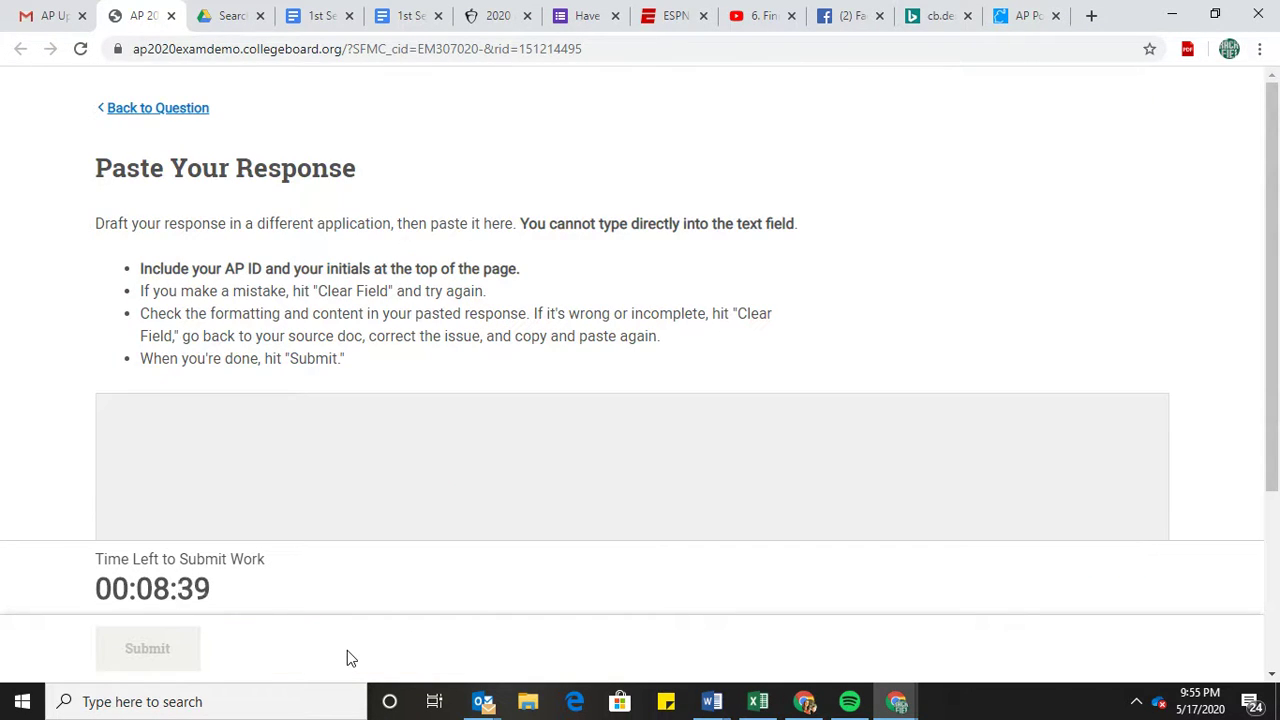
# Paste the copied assignment text into the response field, check it, and press Submit.
pyautogui.click(326, 452)
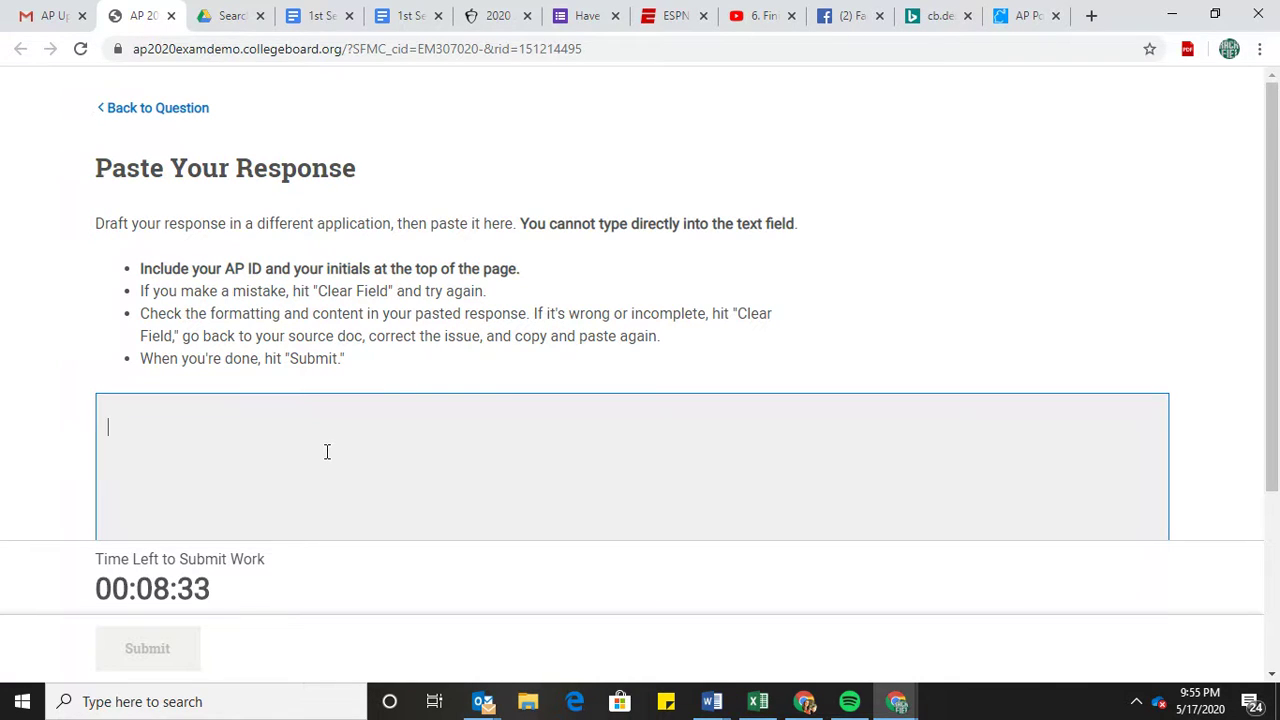
pyautogui.rightClick(326, 452)
pyautogui.click(379, 308)
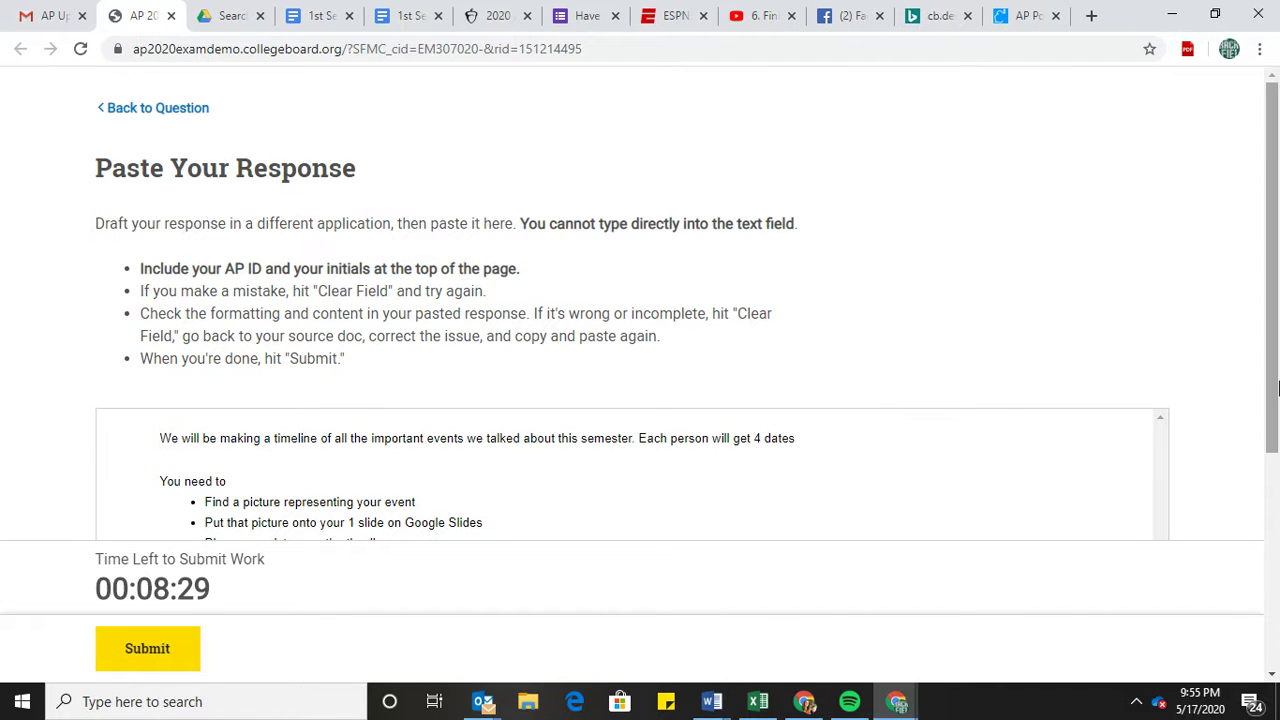
pyautogui.moveTo(1276, 388); pyautogui.dragTo(1259, 523)
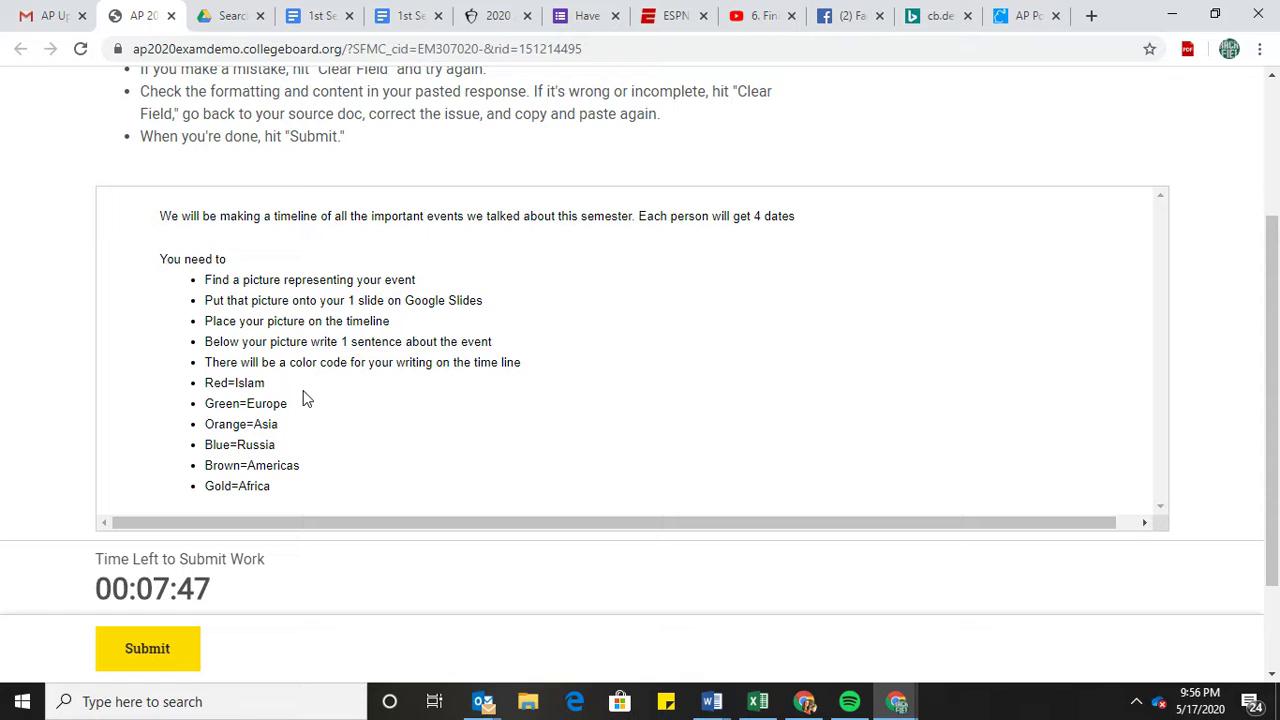
pyautogui.click(130, 656)
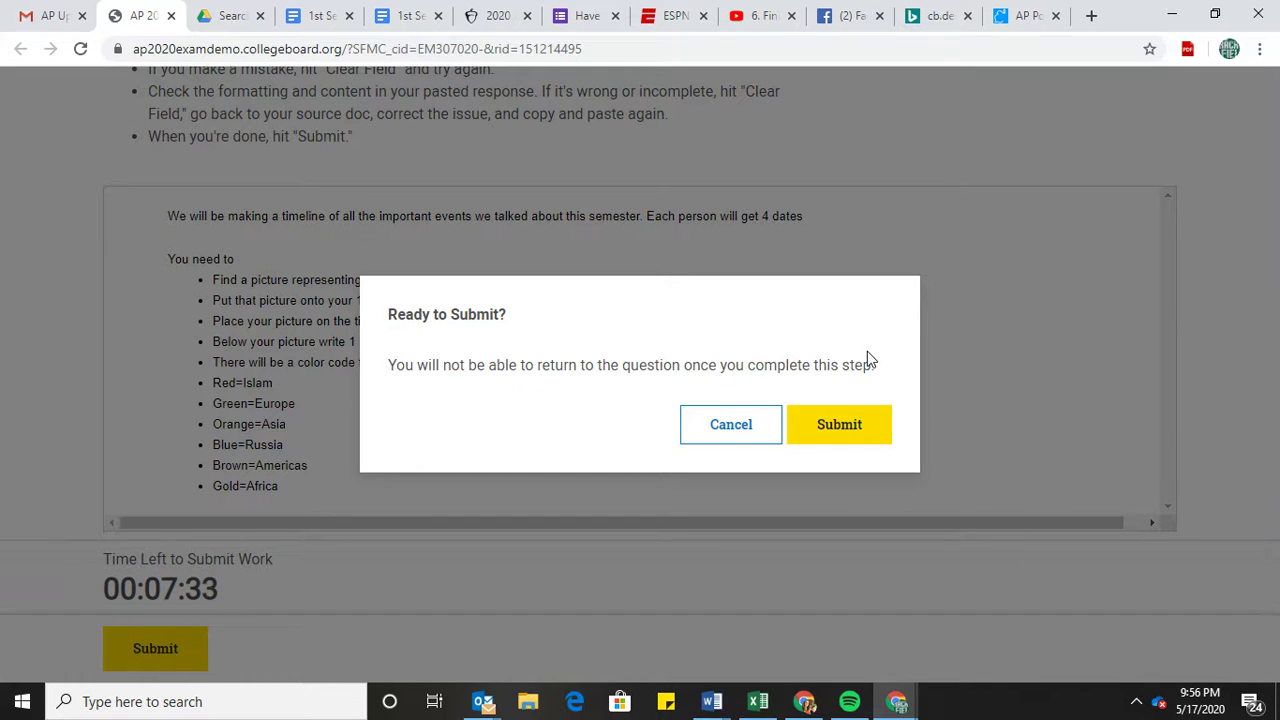
pyautogui.click(845, 424)
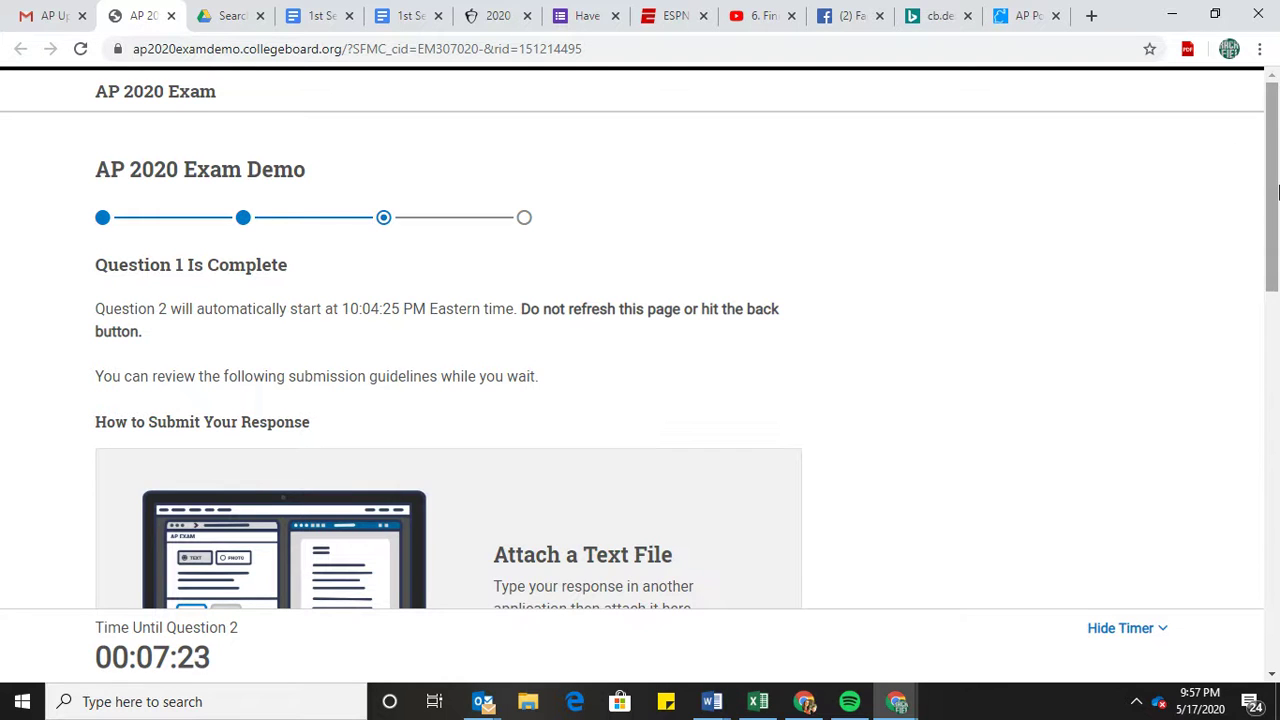
pyautogui.scroll(-1, 1277, 190)
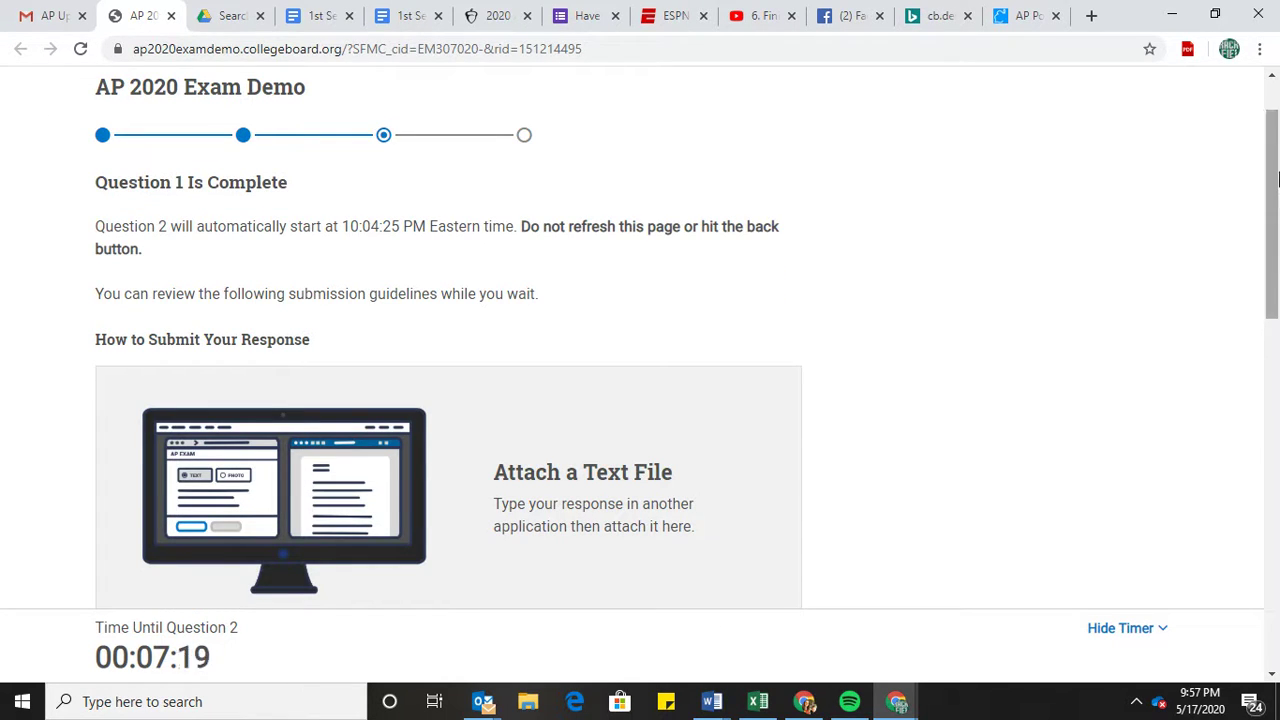
pyautogui.scroll(-2, 1277, 190)
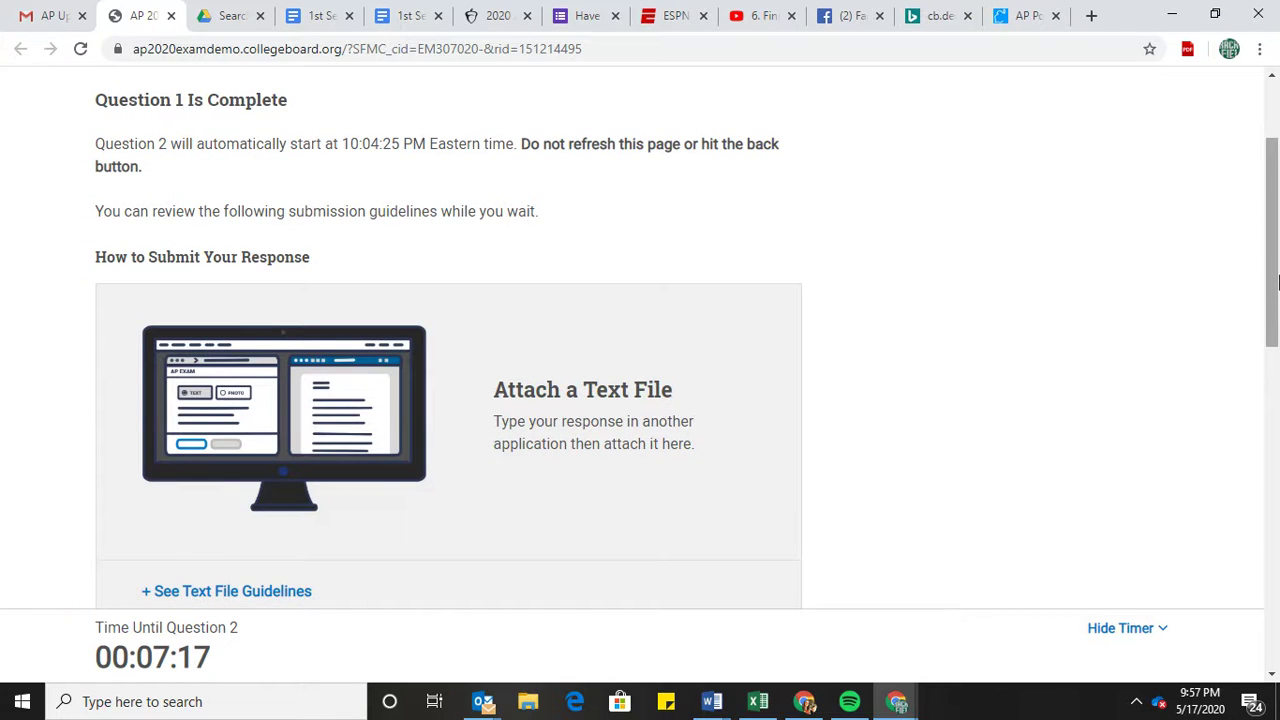
pyautogui.scroll(-2, 1265, 338)
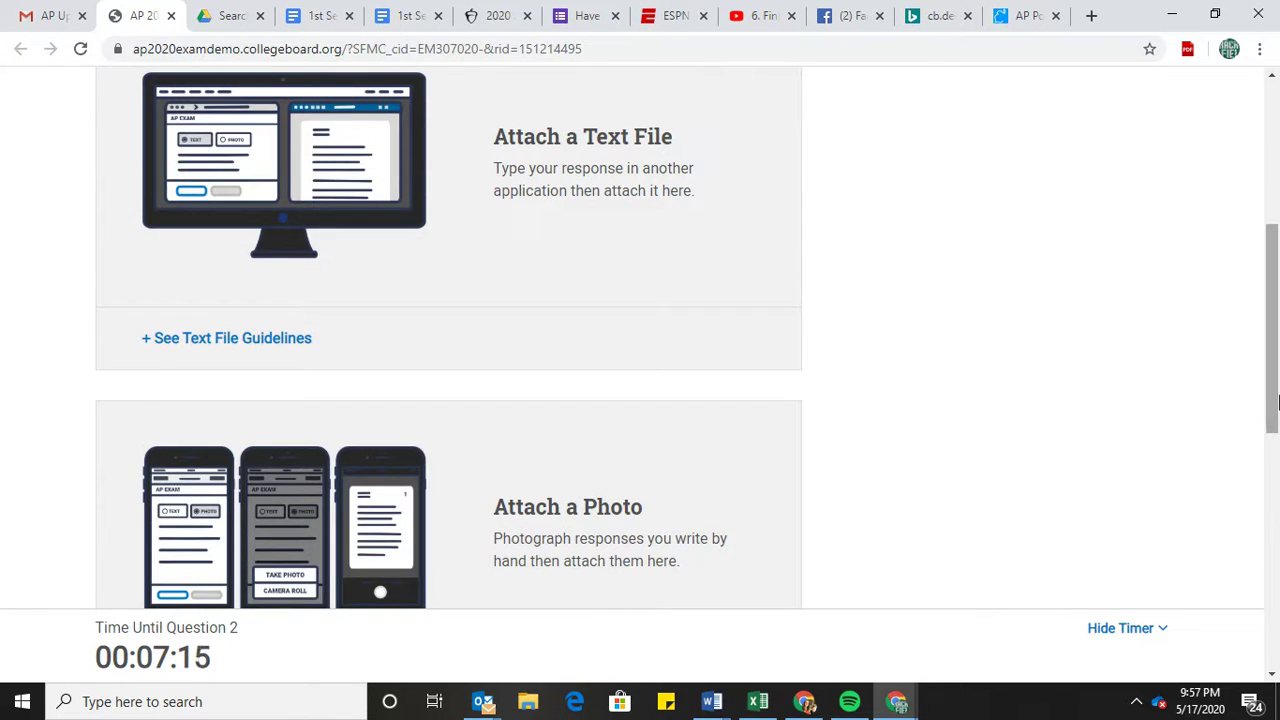
pyautogui.moveTo(1277, 408); pyautogui.dragTo(1268, 665)
pyautogui.moveTo(1272, 458); pyautogui.dragTo(1278, 57)
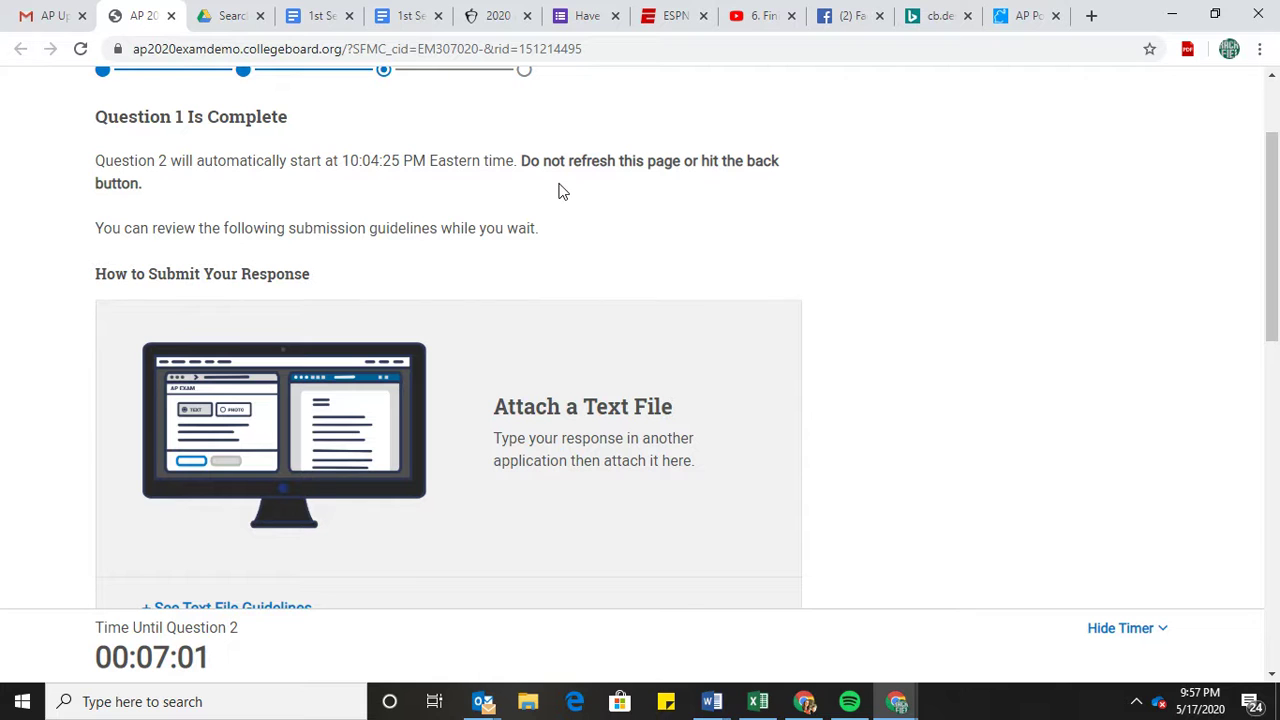
# Create a new Google Doc reading 'AP ID' above the student's initials, then return to the exam tab.
pyautogui.click(410, 20)
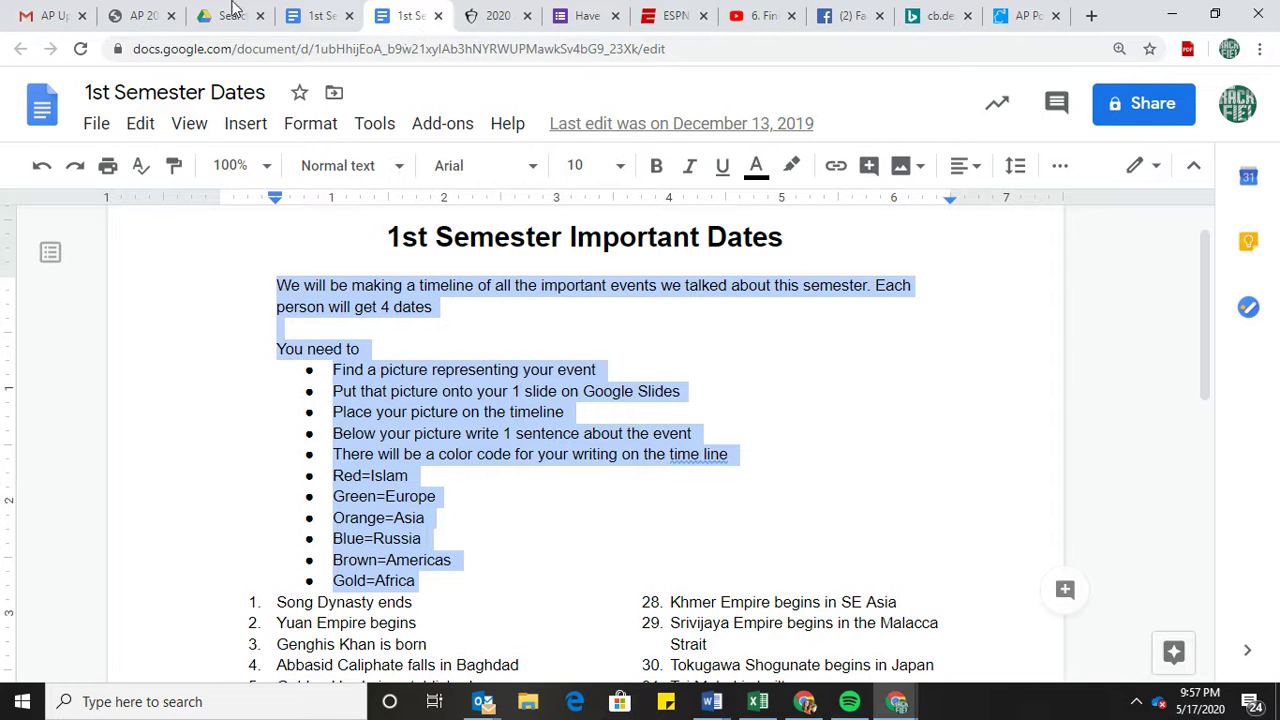
pyautogui.click(104, 132)
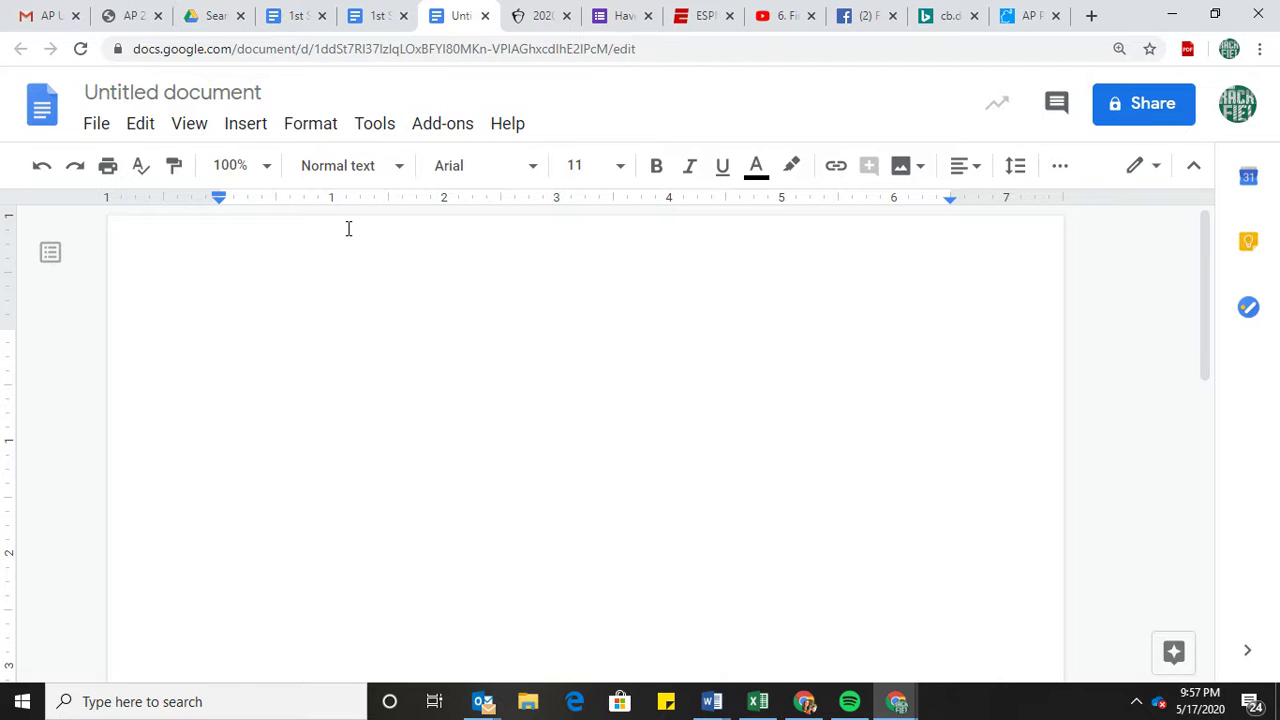
pyautogui.write('AP ')
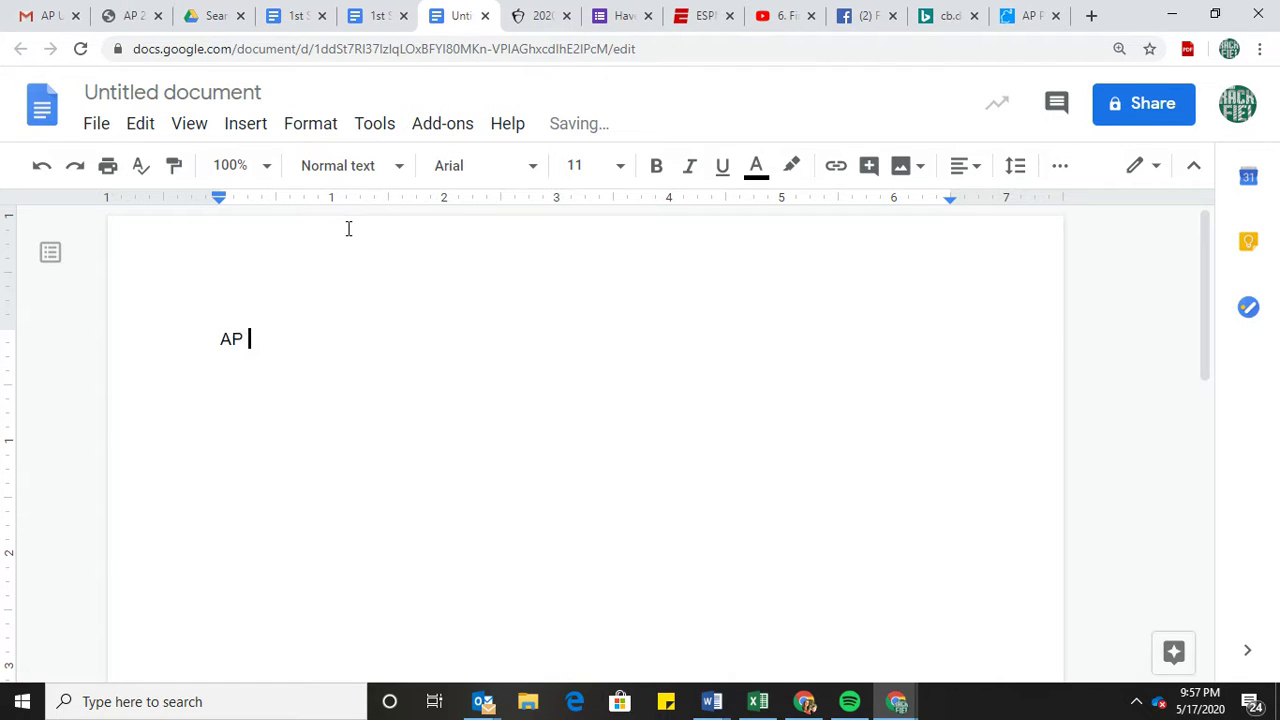
pyautogui.write('ID')
pyautogui.press('Return')
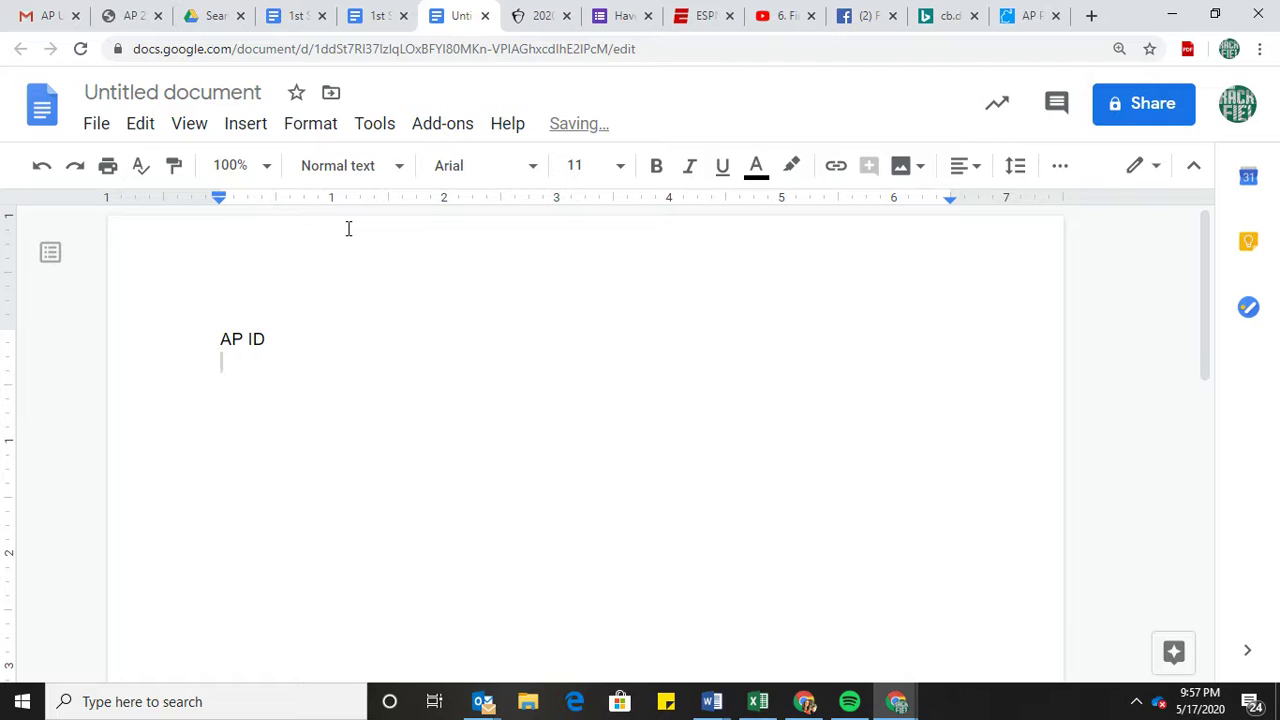
pyautogui.write('CD')
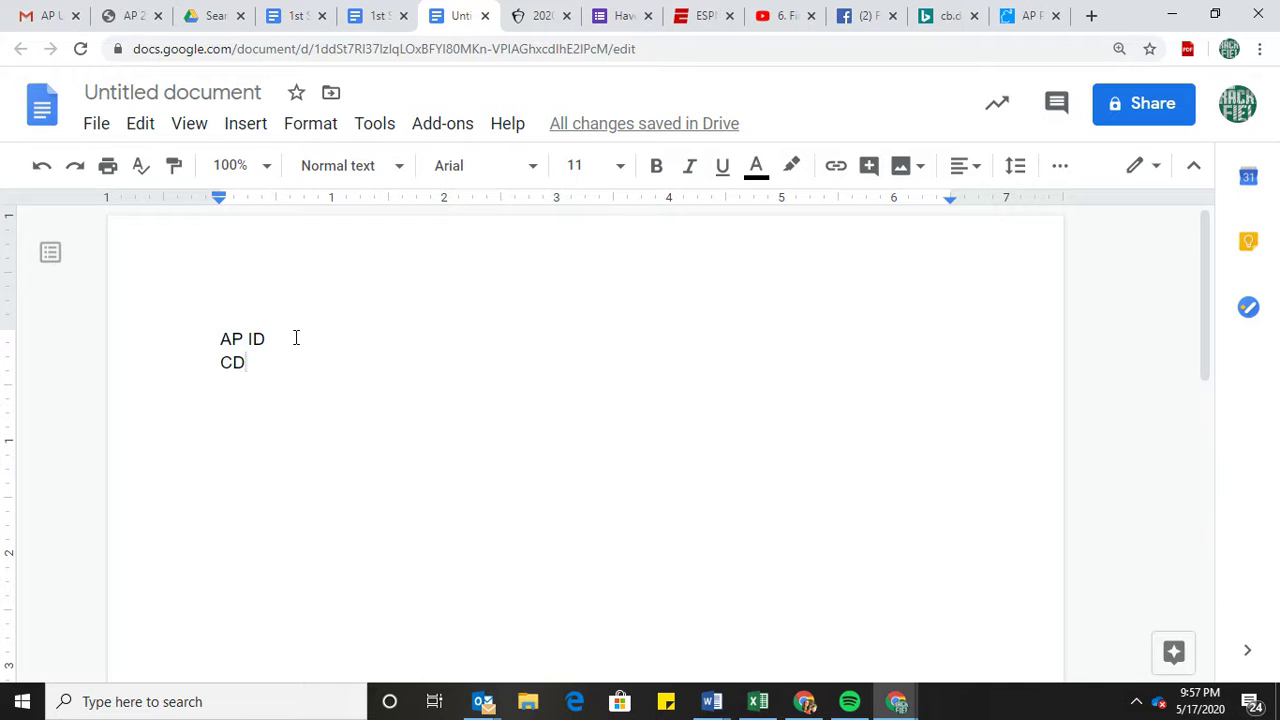
pyautogui.click(137, 18)
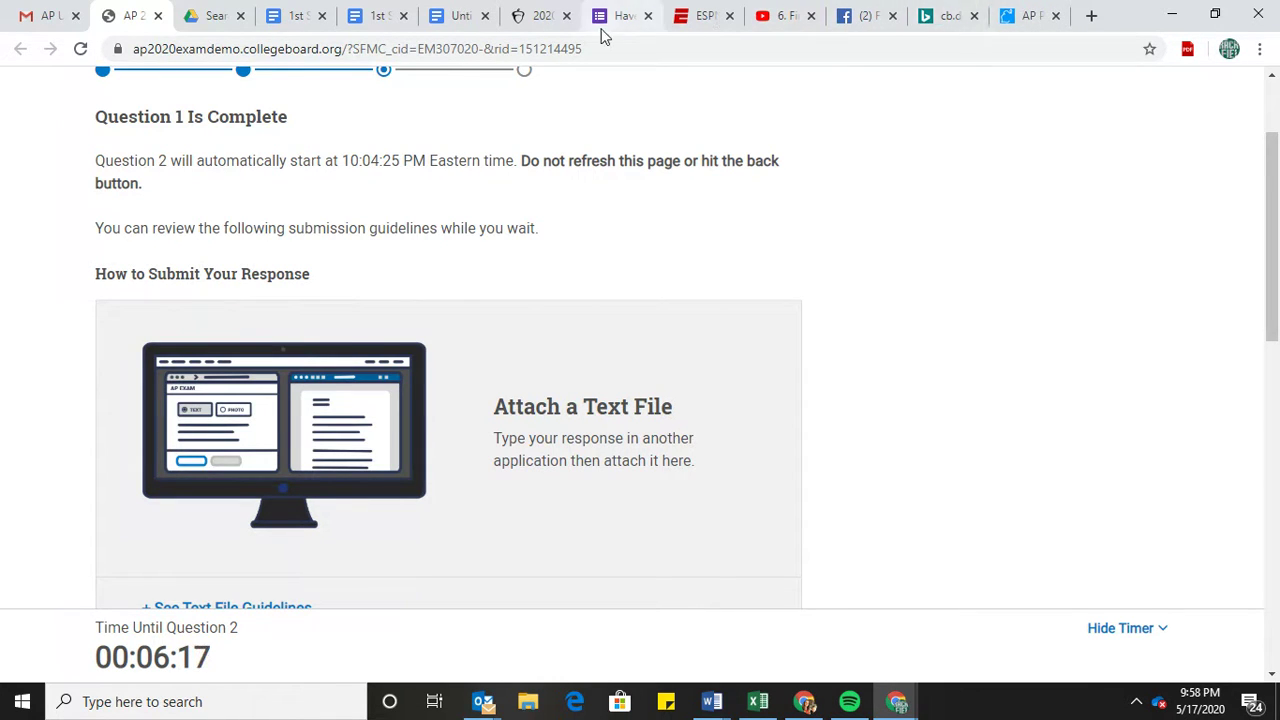
# Close the extra tabs: AP pages, Facebook, YouTube, ESPN, the untitled and 1st Semester Dates documents.
pyautogui.click(1057, 16)
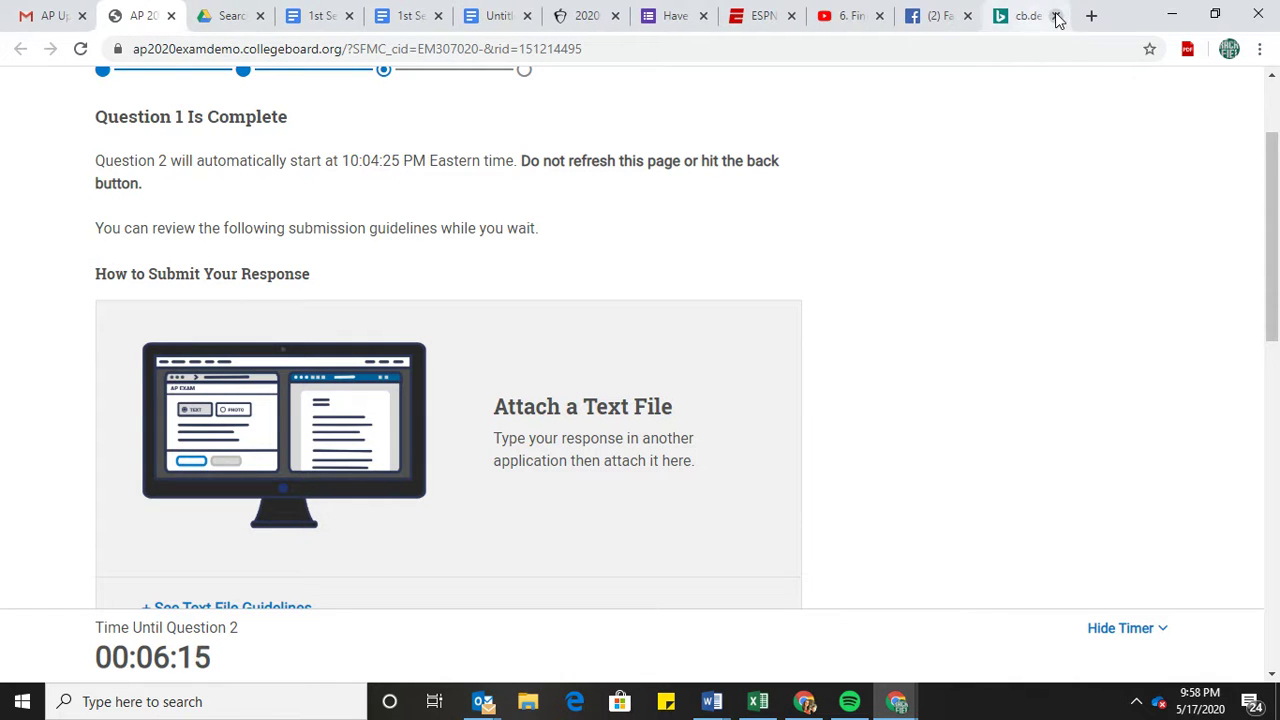
pyautogui.click(1057, 16)
pyautogui.click(1057, 16)
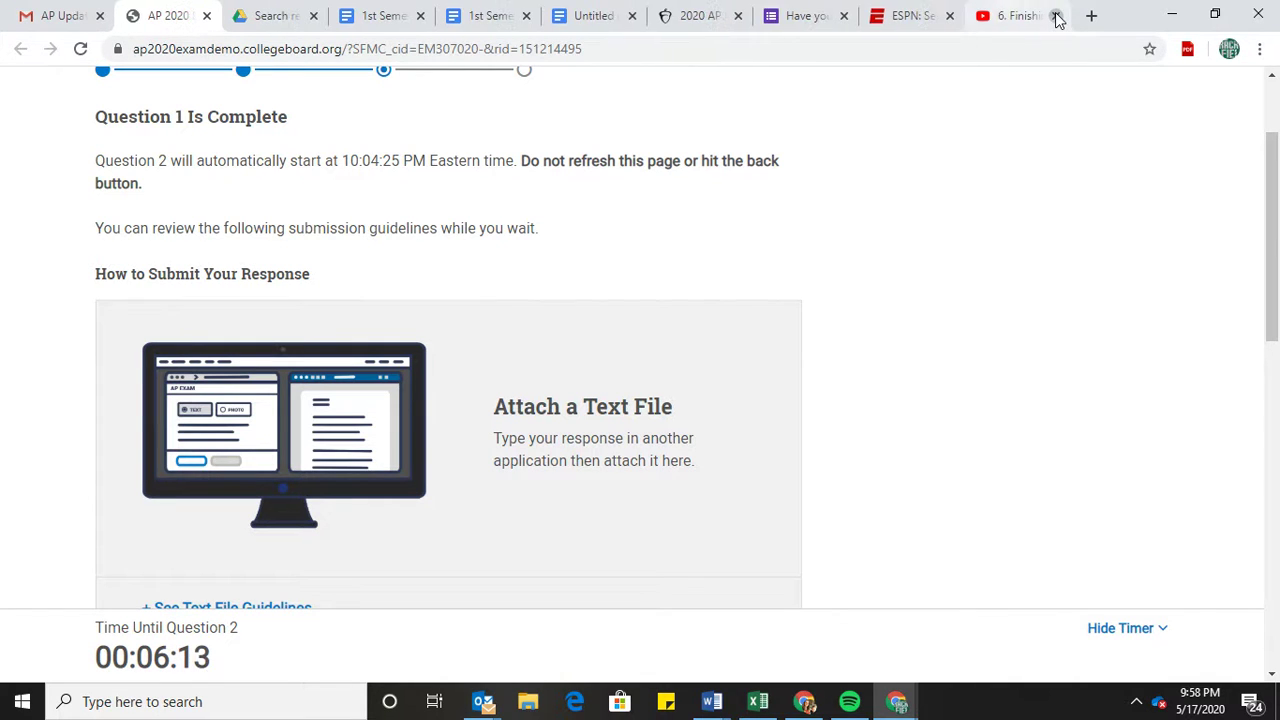
pyautogui.click(1057, 16)
pyautogui.click(1057, 16)
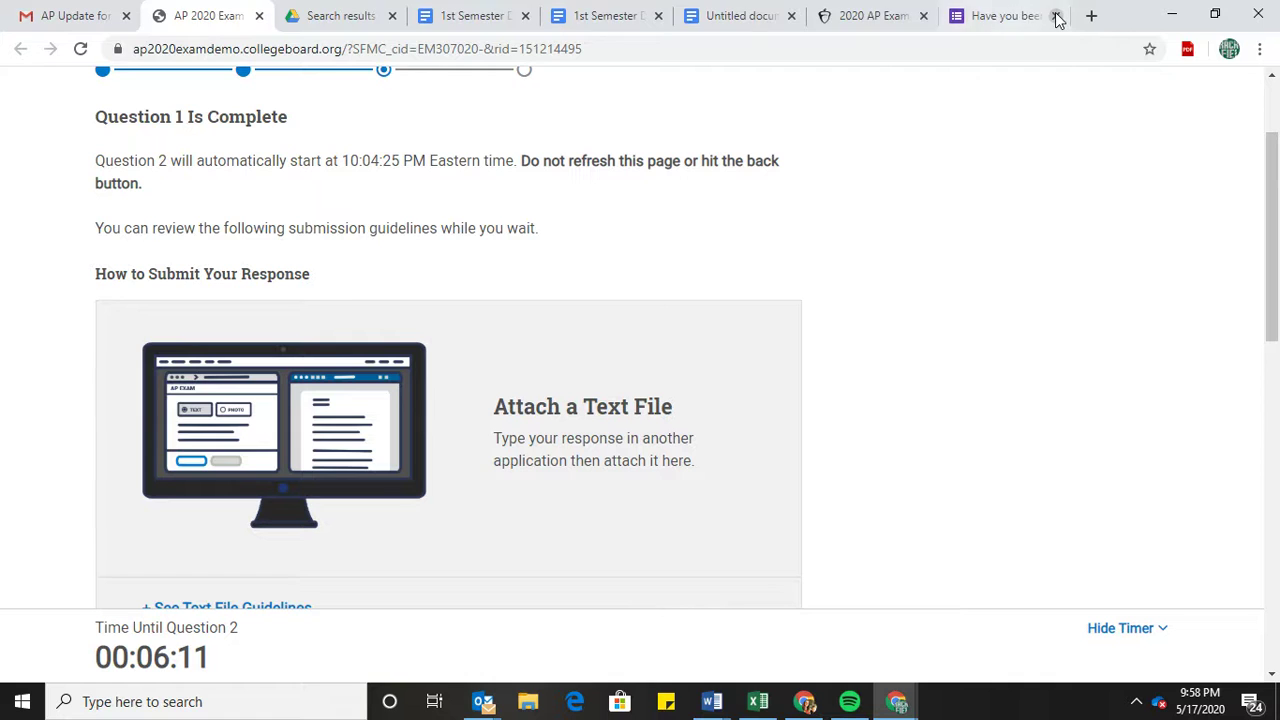
pyautogui.click(1057, 16)
pyautogui.click(1057, 16)
pyautogui.click(1057, 16)
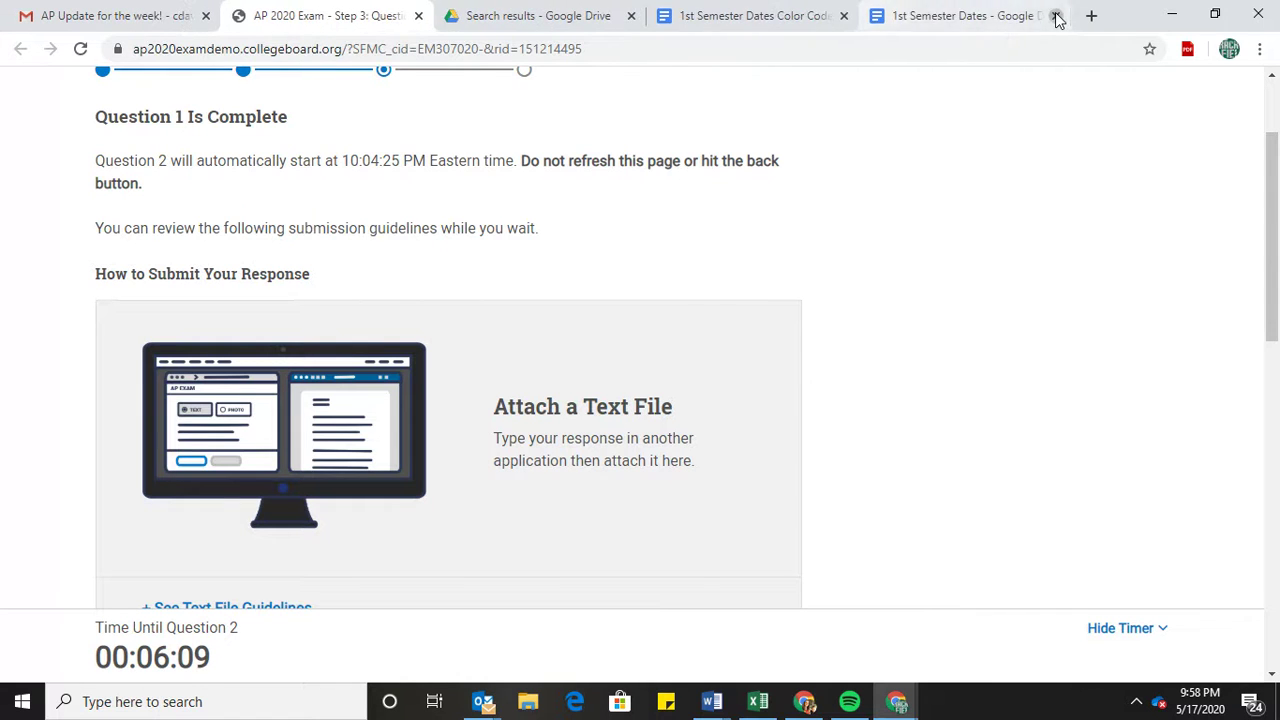
pyautogui.click(1057, 16)
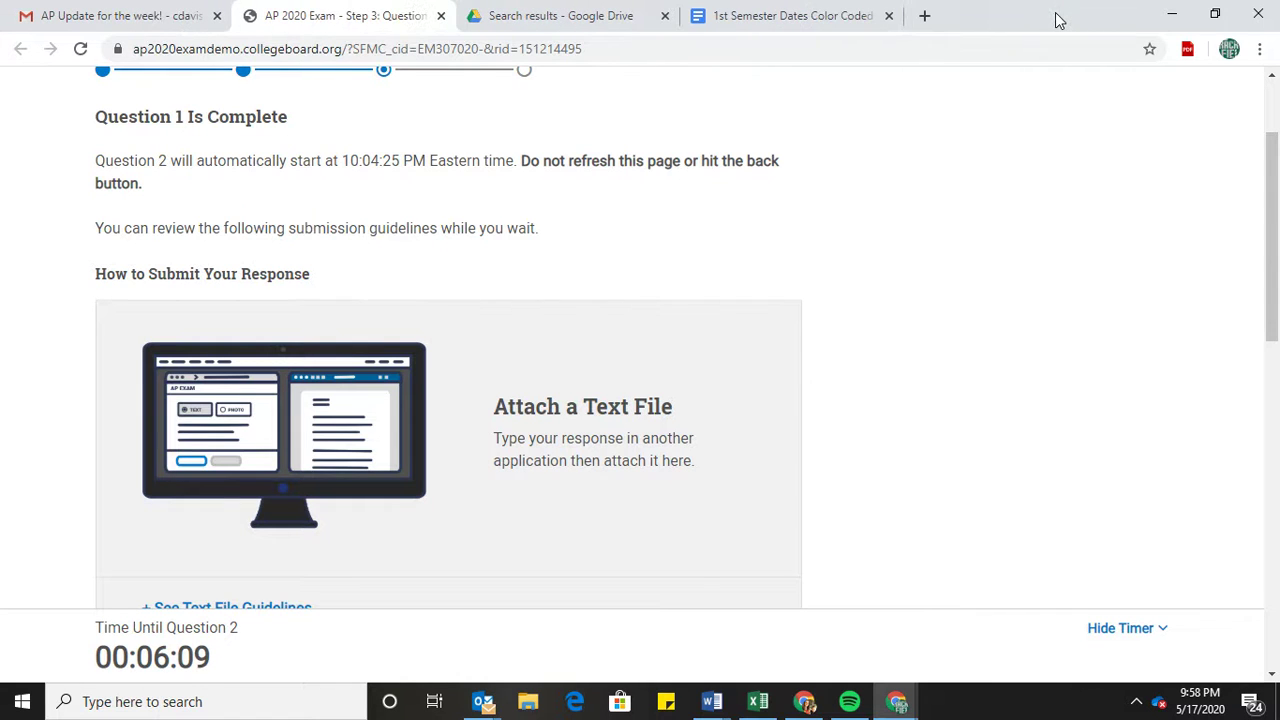
# Close the Google Drive tab, check the AP exam tab, and return to the 1st Semester Dates Color Coded document.
pyautogui.click(819, 14)
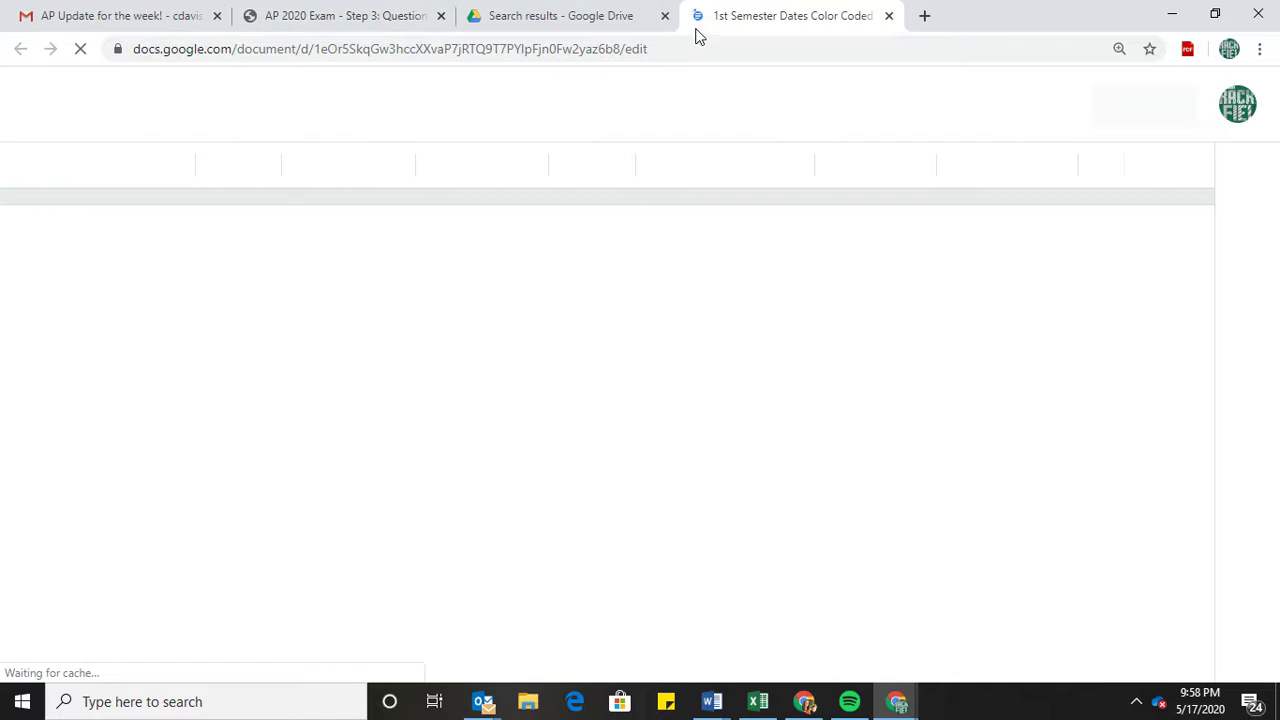
pyautogui.click(666, 17)
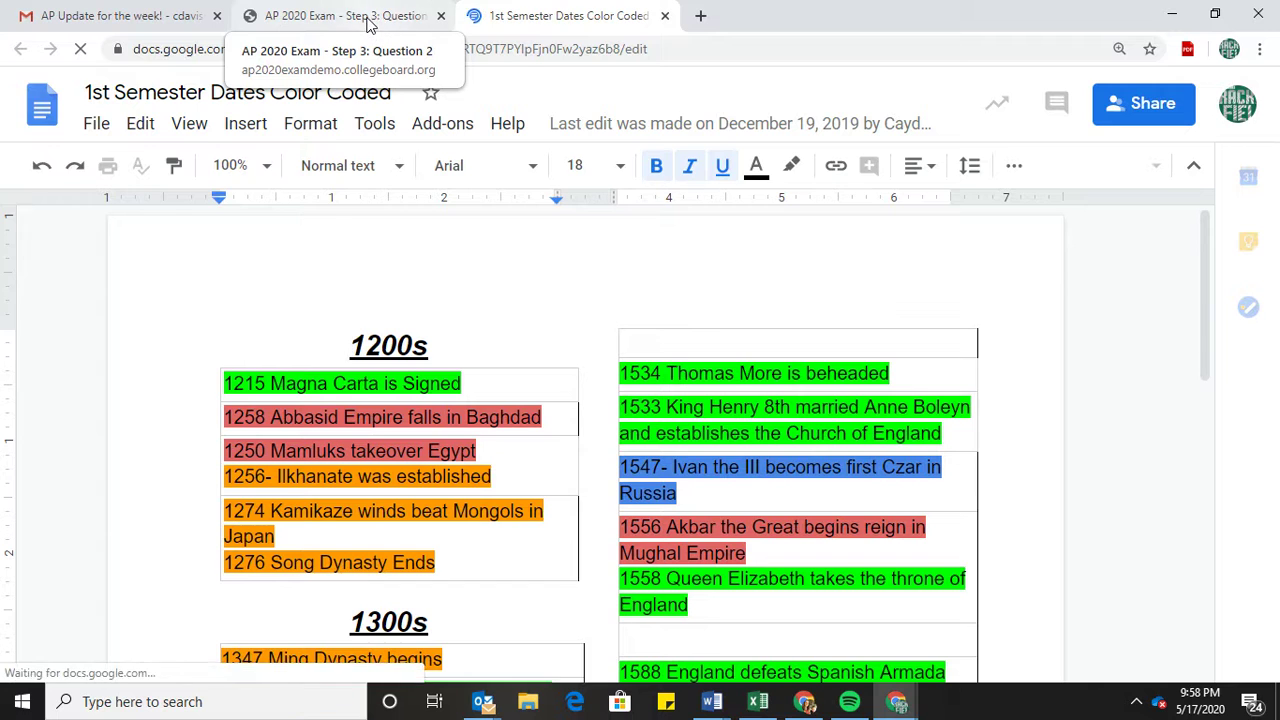
pyautogui.click(367, 22)
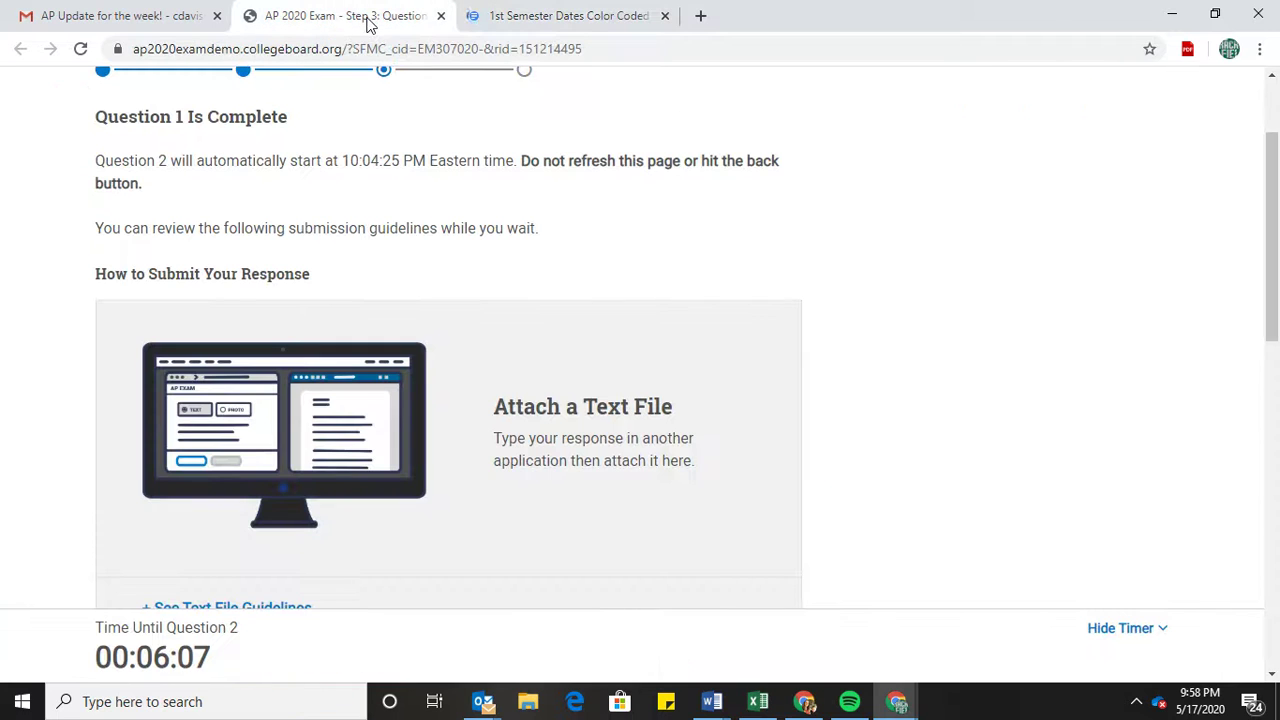
pyautogui.click(552, 22)
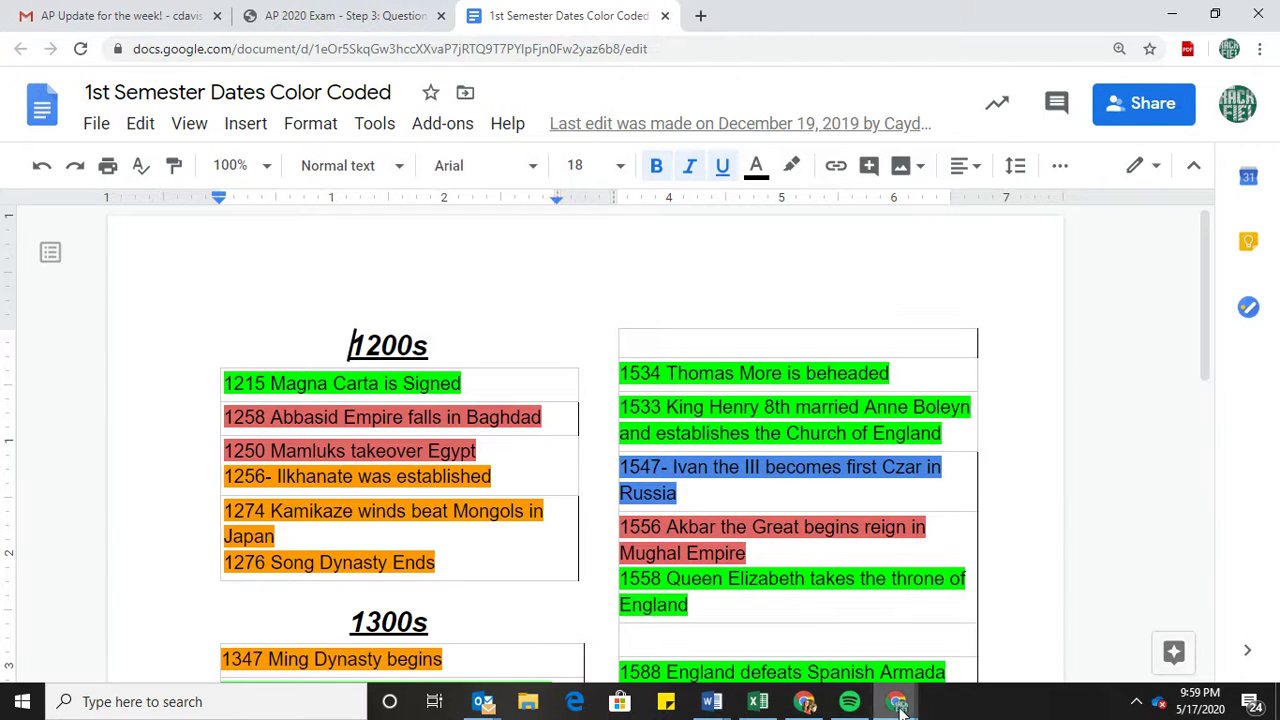
pyautogui.moveTo(896, 692)
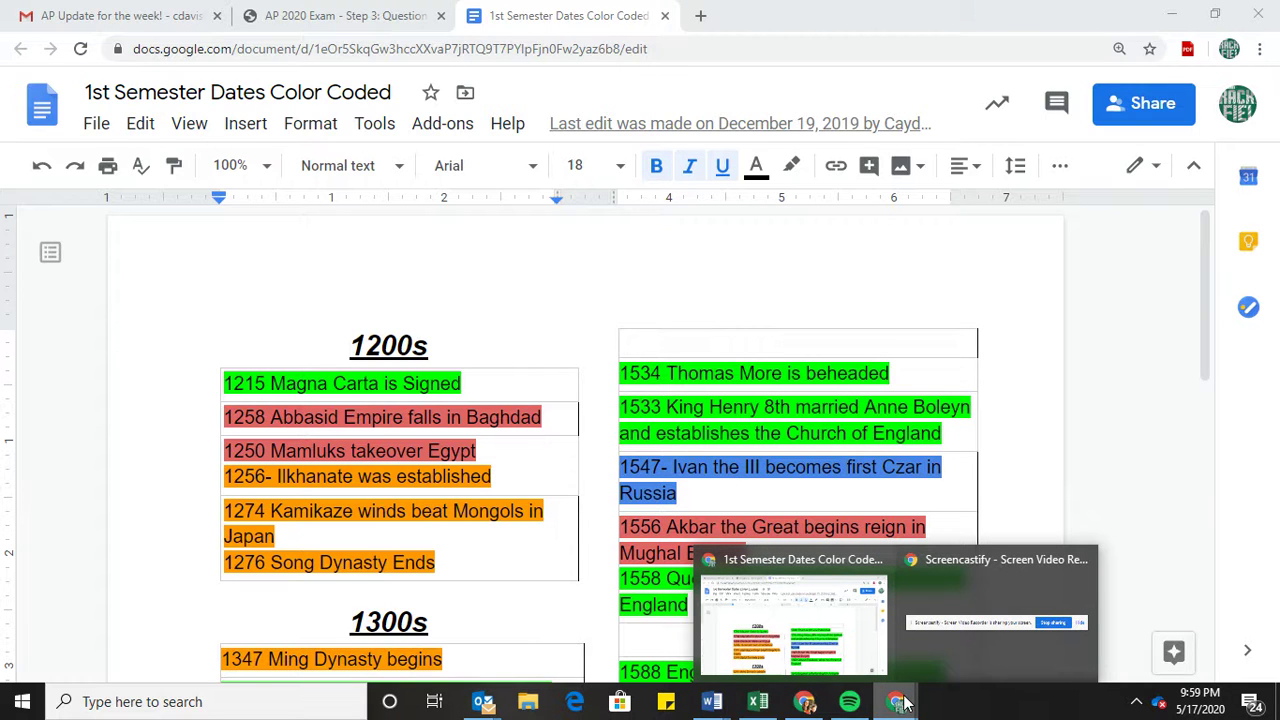
# Bring up the Screencastify window showing the 07:51 'Untitled: May 17, 2020 12:24 PM' recording.
pyautogui.click(818, 703)
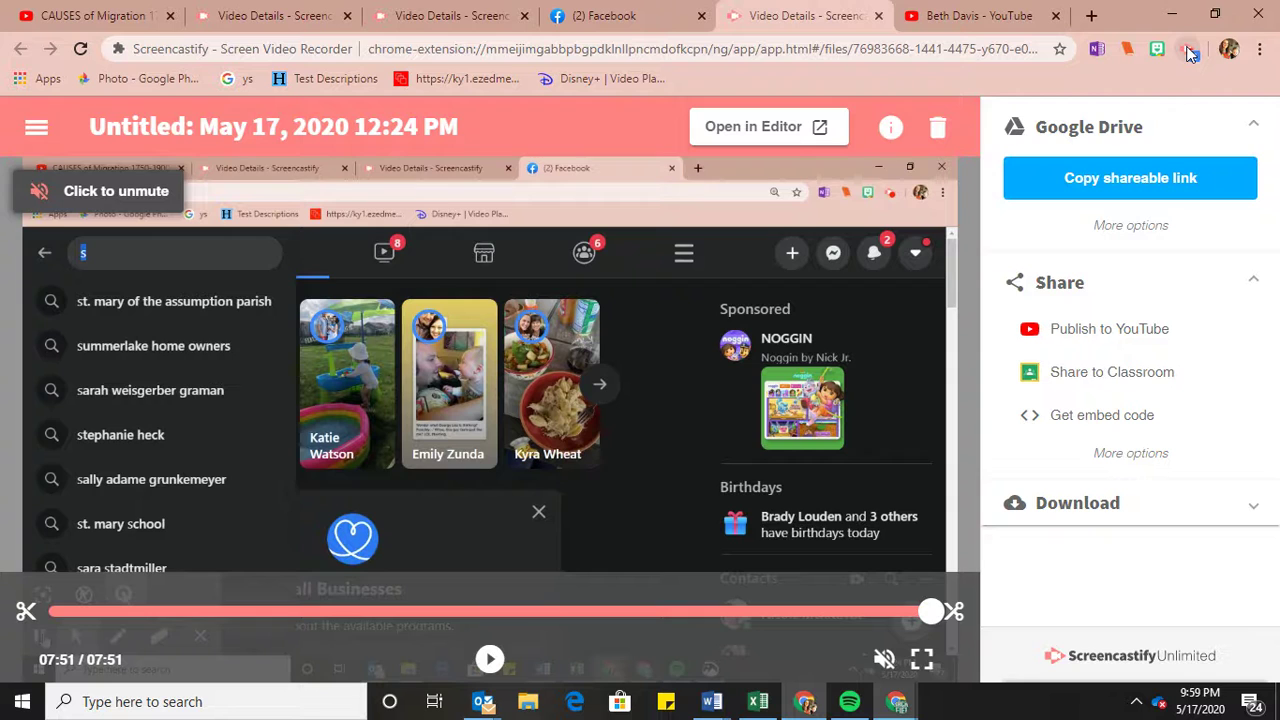
pyautogui.rightClick(1192, 53)
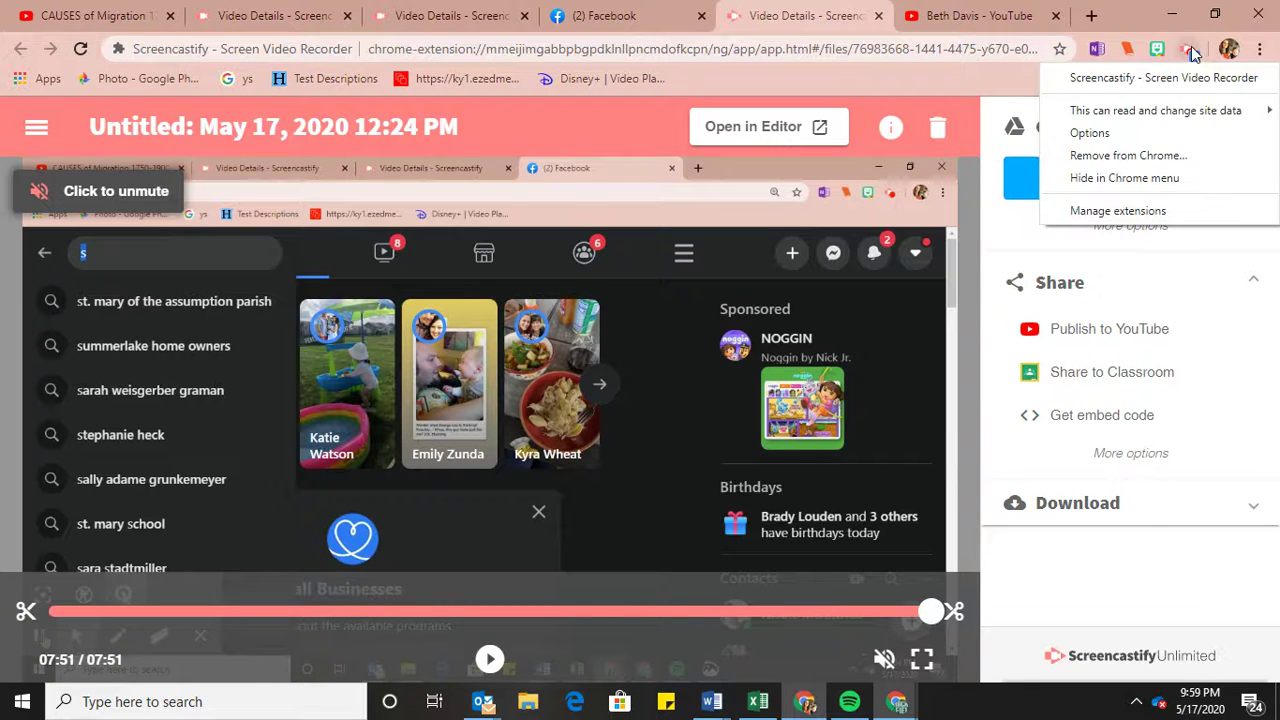
pyautogui.click(1192, 53)
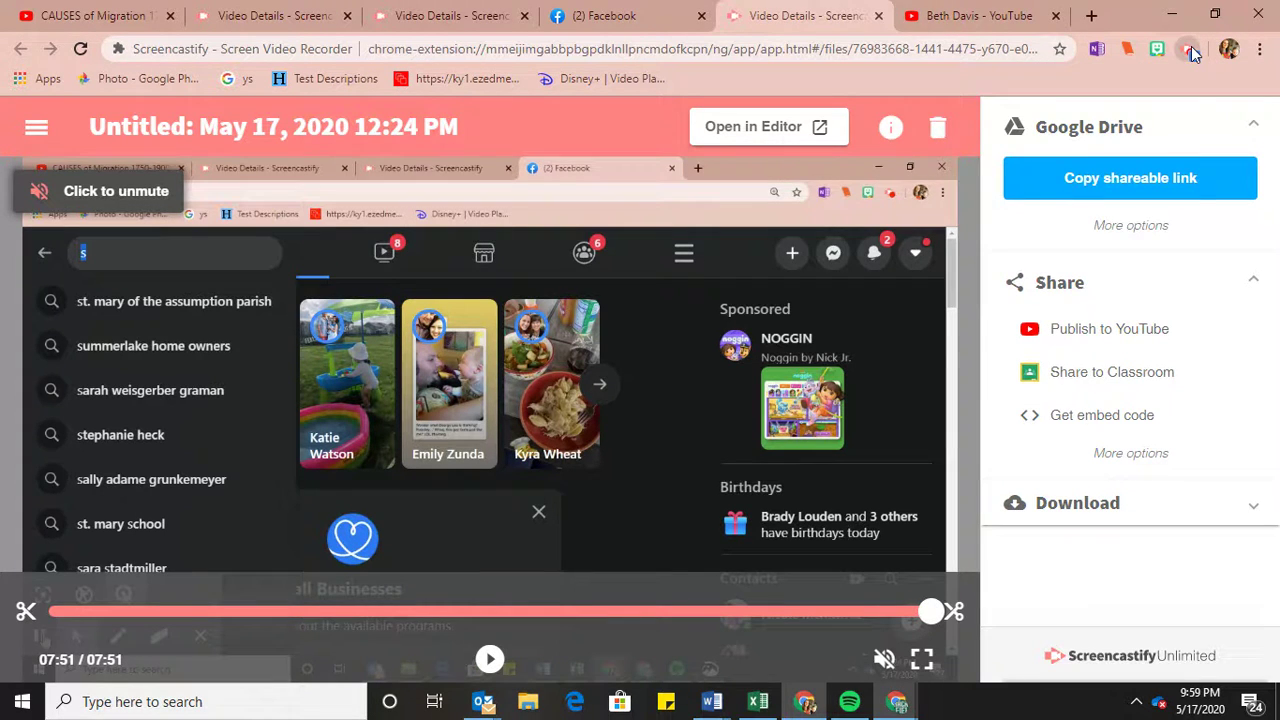